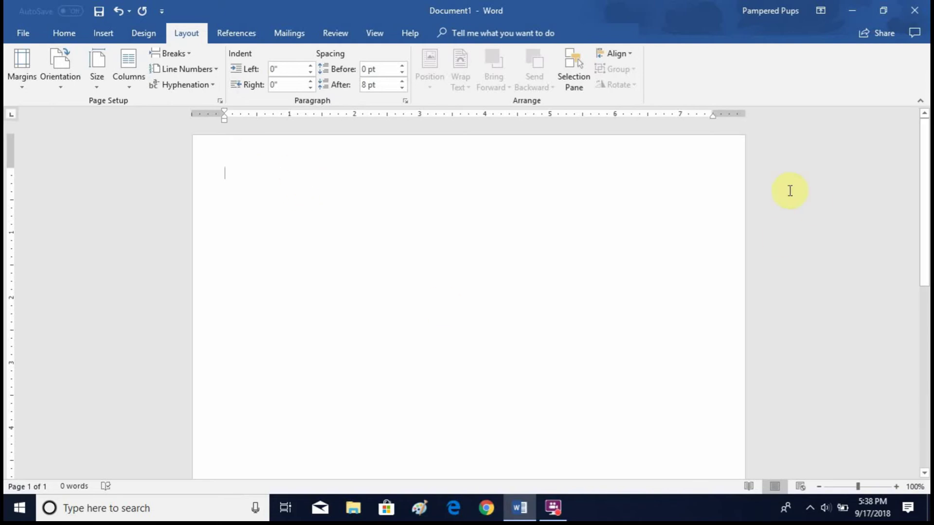
Insert the PNG Room Corner picture from the Christmas Indoor folder into the blank document
{"action": "left_click", "coordinate": [103, 32]}
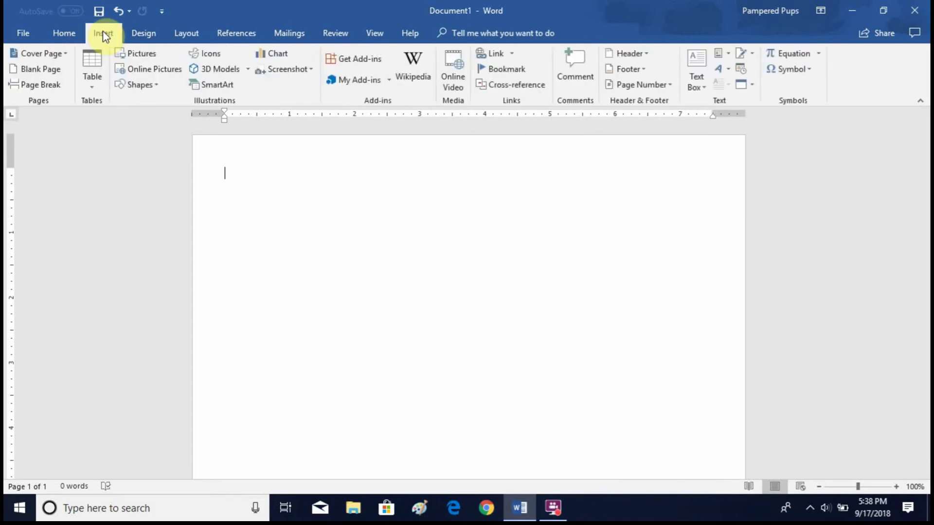
{"action": "left_click", "coordinate": [138, 57]}
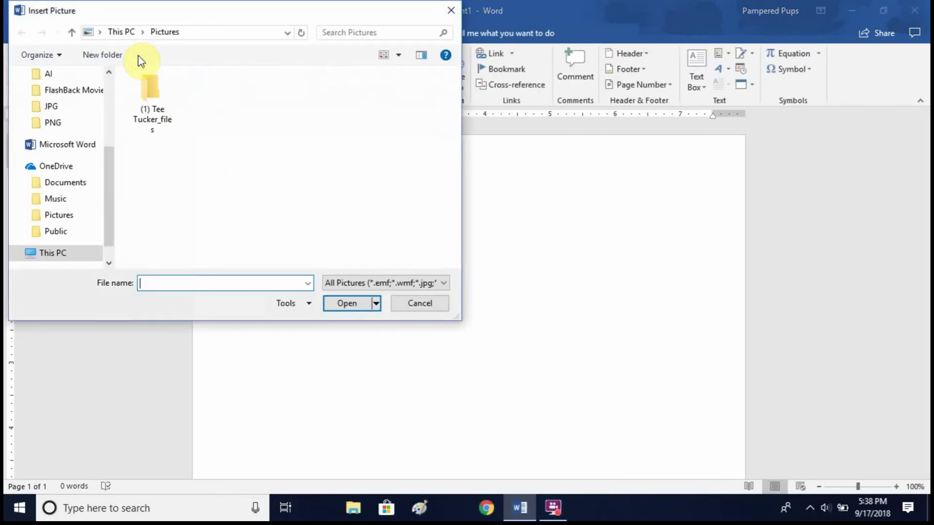
{"action": "left_click_drag", "start_coordinate": [106, 197], "coordinate": [117, 137]}
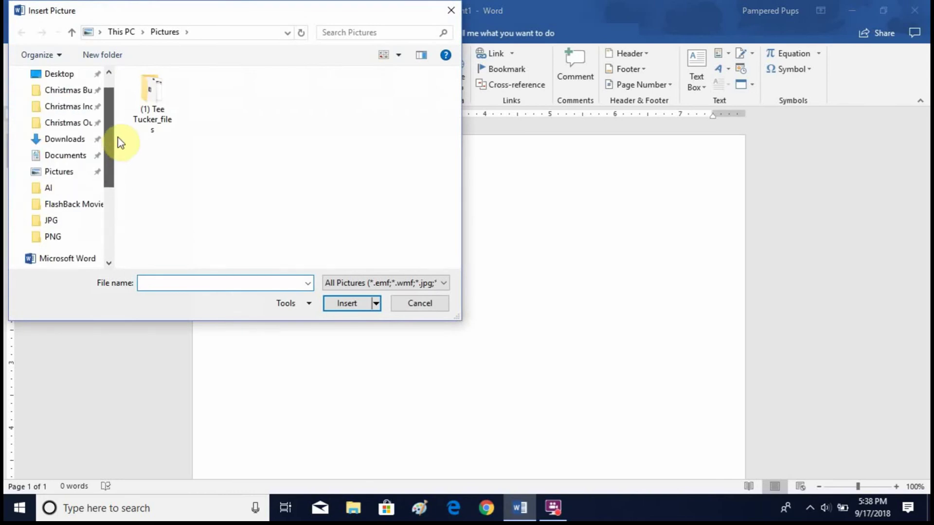
{"action": "left_click", "coordinate": [68, 107]}
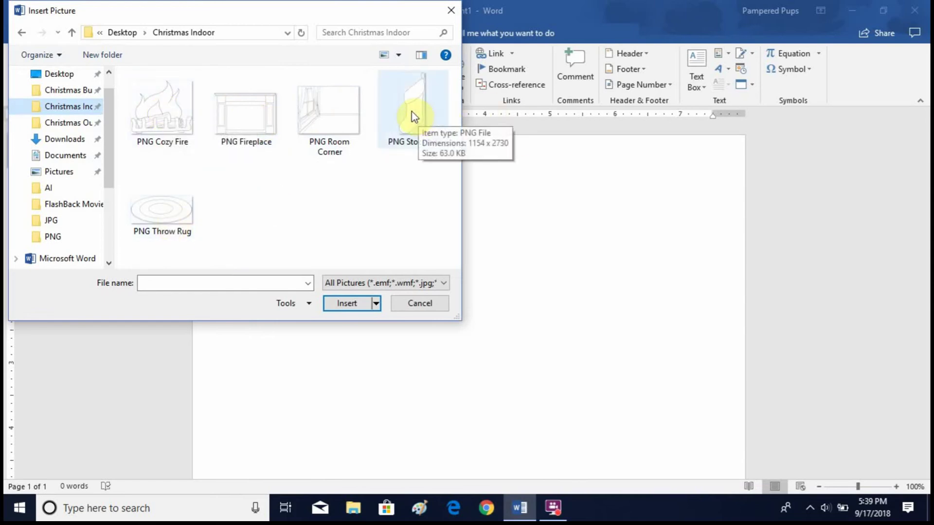
{"action": "left_click", "coordinate": [339, 114]}
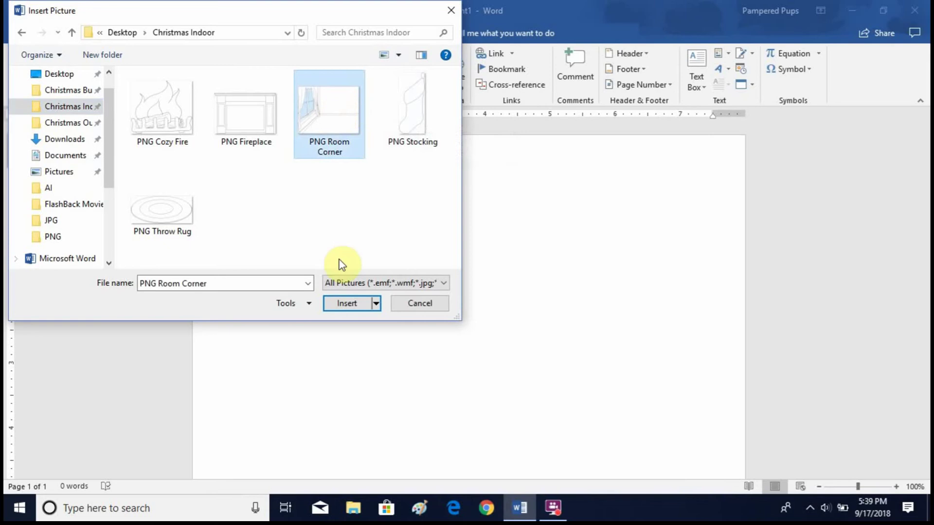
{"action": "left_click", "coordinate": [348, 304]}
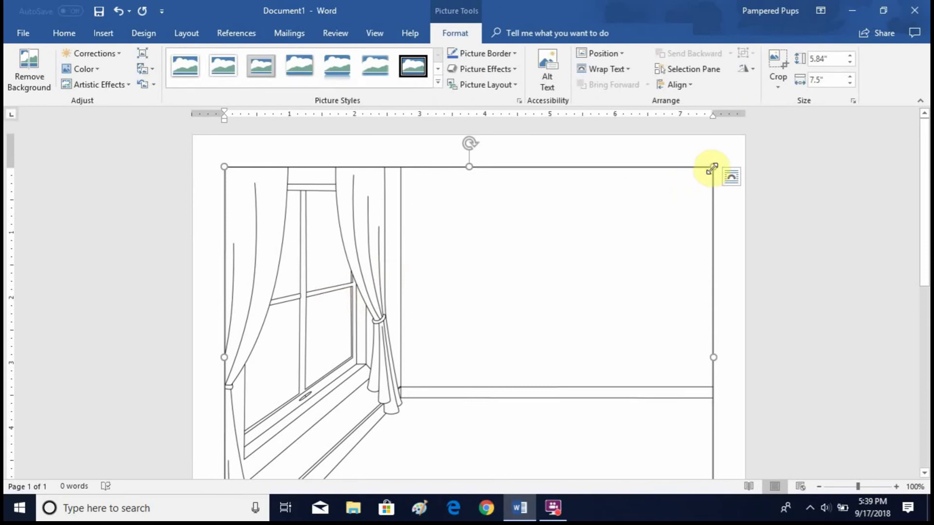
Shrink the room corner picture proportionally to about 4.73" high by 6.07" wide
{"action": "left_click_drag", "start_coordinate": [712, 168], "coordinate": [545, 249]}
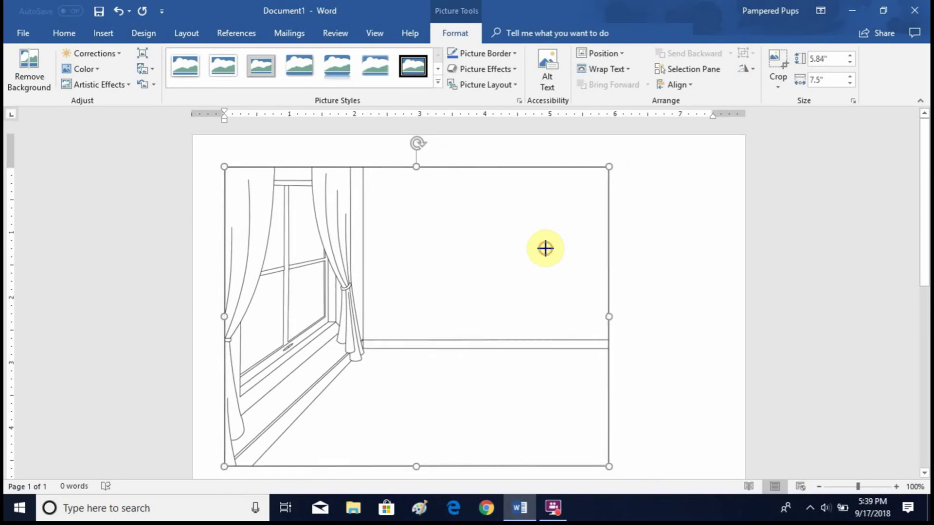
{"action": "left_click_drag", "start_coordinate": [608, 168], "coordinate": [588, 181]}
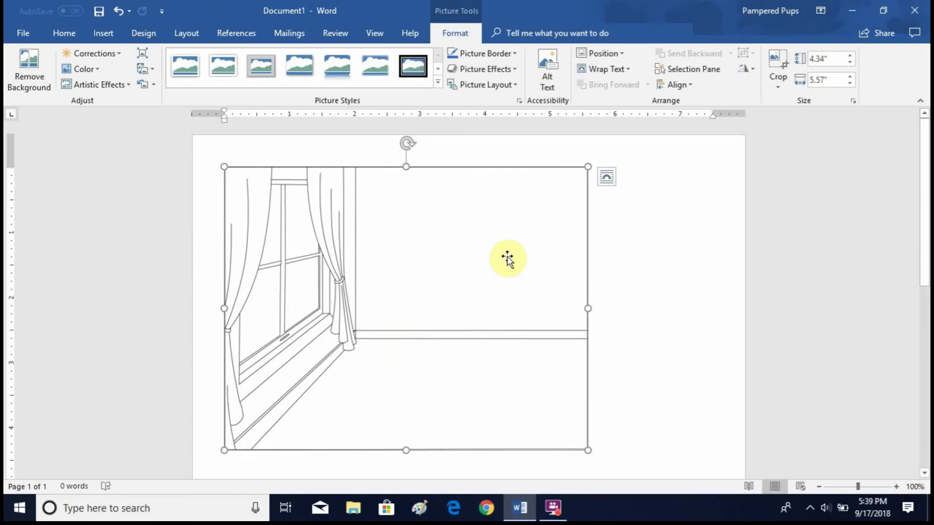
{"action": "left_click_drag", "start_coordinate": [589, 168], "coordinate": [619, 158]}
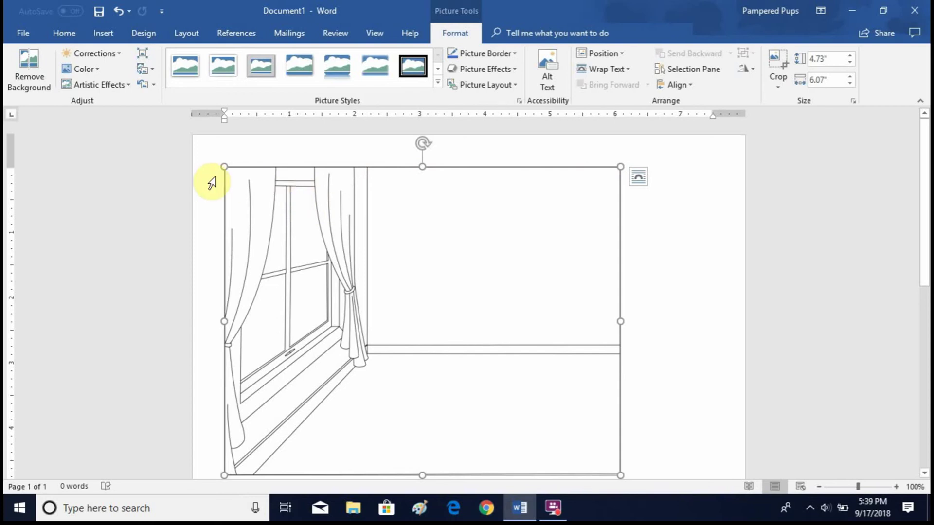
{"action": "left_click", "coordinate": [109, 39]}
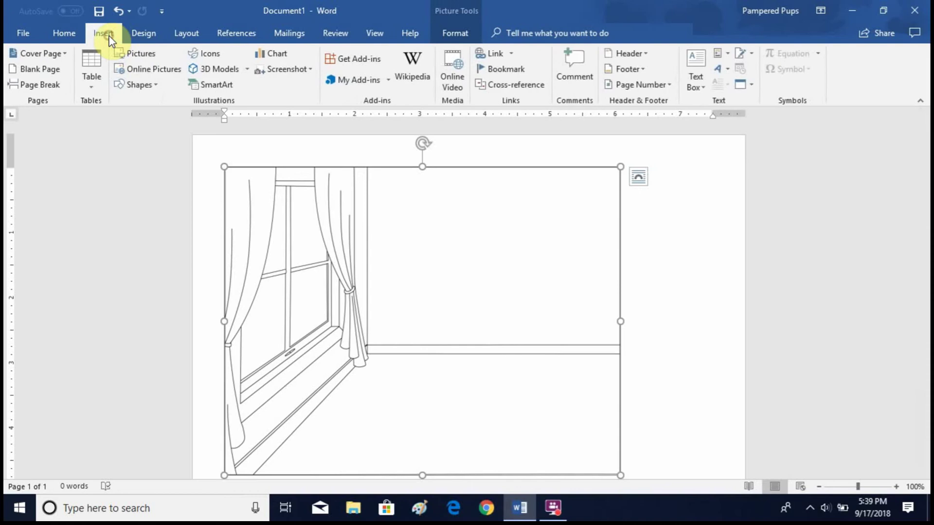
{"action": "left_click", "coordinate": [135, 54]}
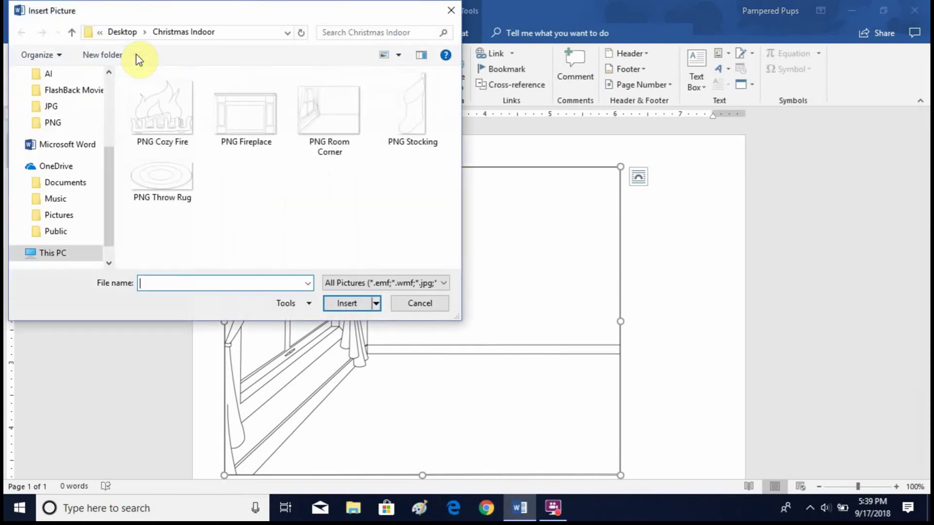
{"action": "left_click", "coordinate": [239, 117]}
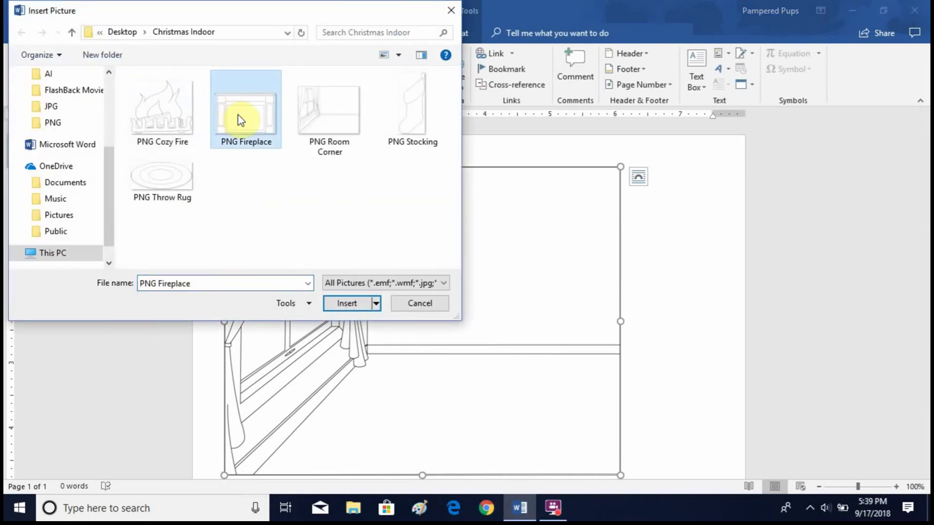
{"action": "left_click", "coordinate": [359, 305]}
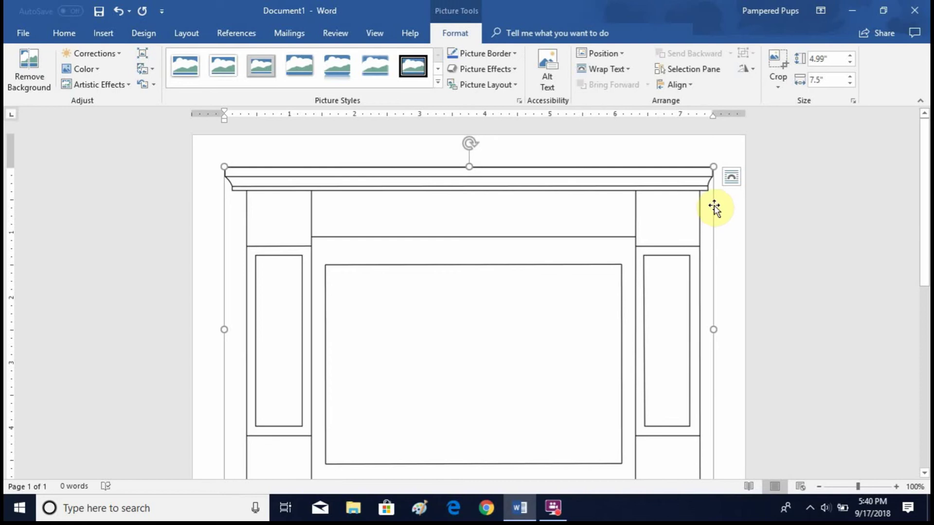
{"action": "left_click", "coordinate": [118, 10]}
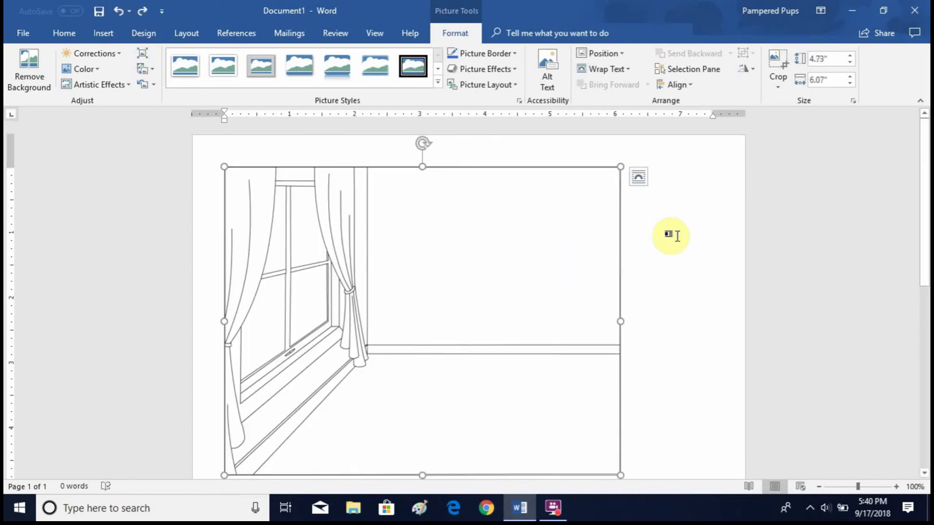
Insert the PNG Fireplace picture after the deselected room picture and shrink it to about 2.11" by 3.16"
{"action": "left_click", "coordinate": [682, 261]}
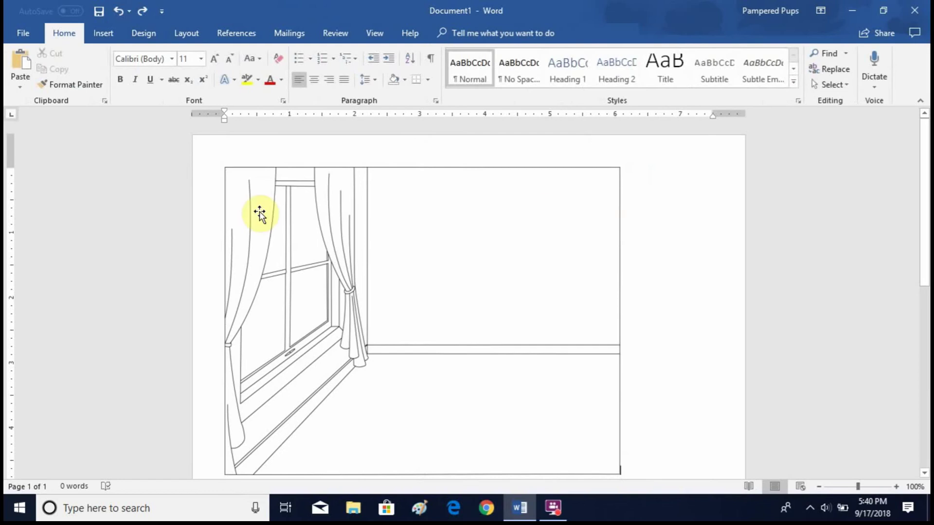
{"action": "left_click", "coordinate": [112, 33]}
{"action": "left_click", "coordinate": [125, 52]}
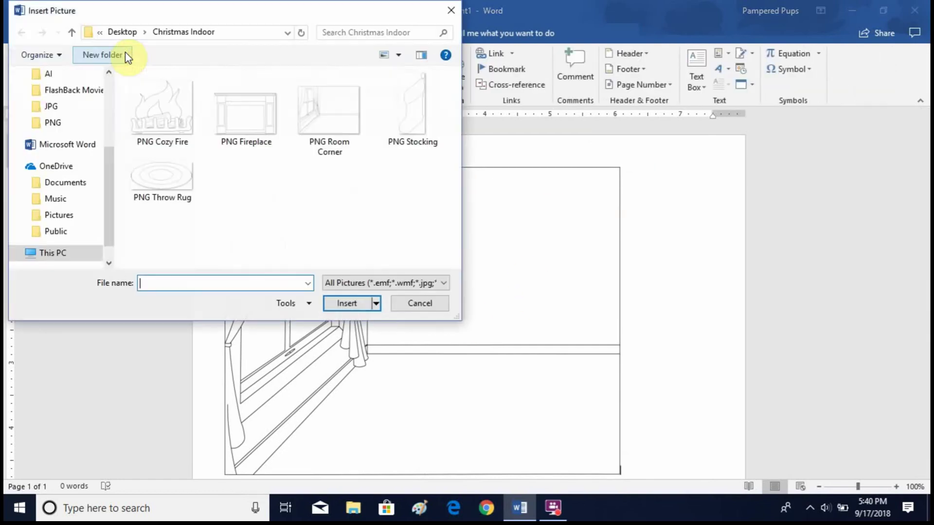
{"action": "left_click", "coordinate": [255, 121]}
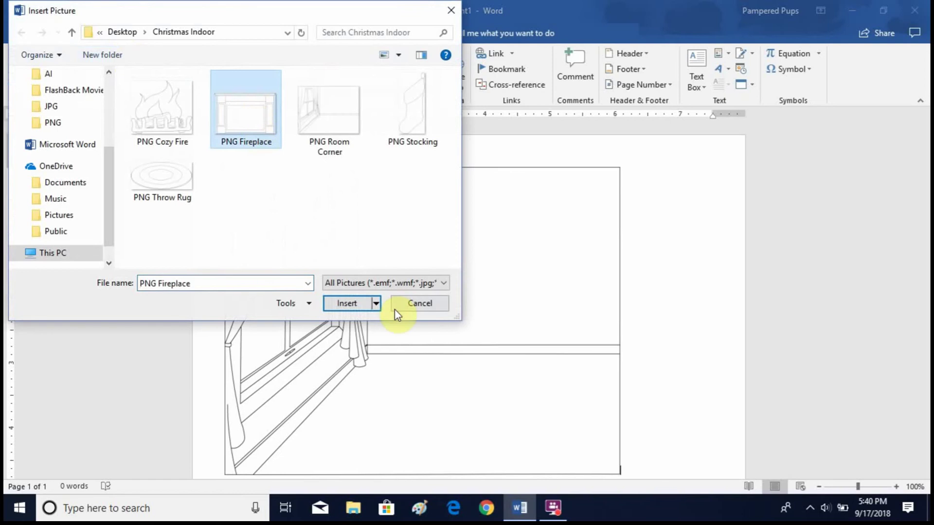
{"action": "left_click", "coordinate": [347, 304]}
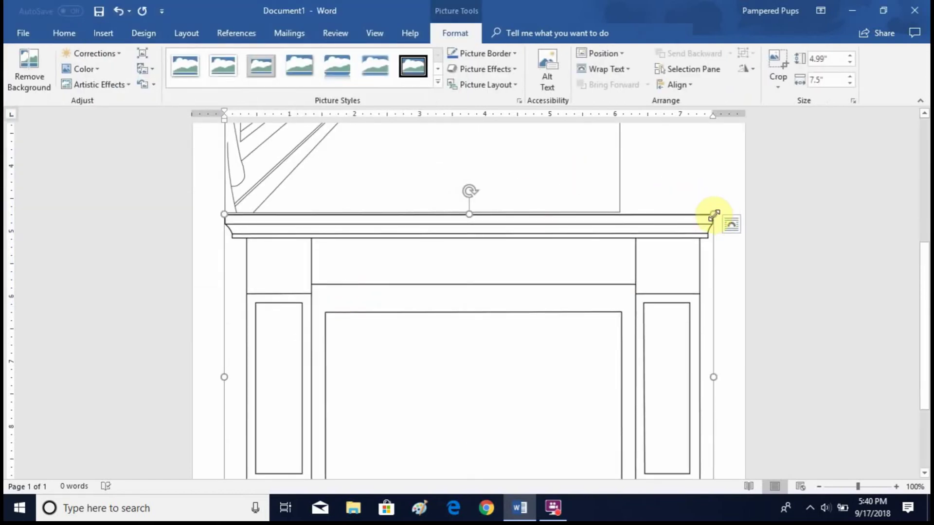
{"action": "left_click_drag", "start_coordinate": [714, 214], "coordinate": [399, 402]}
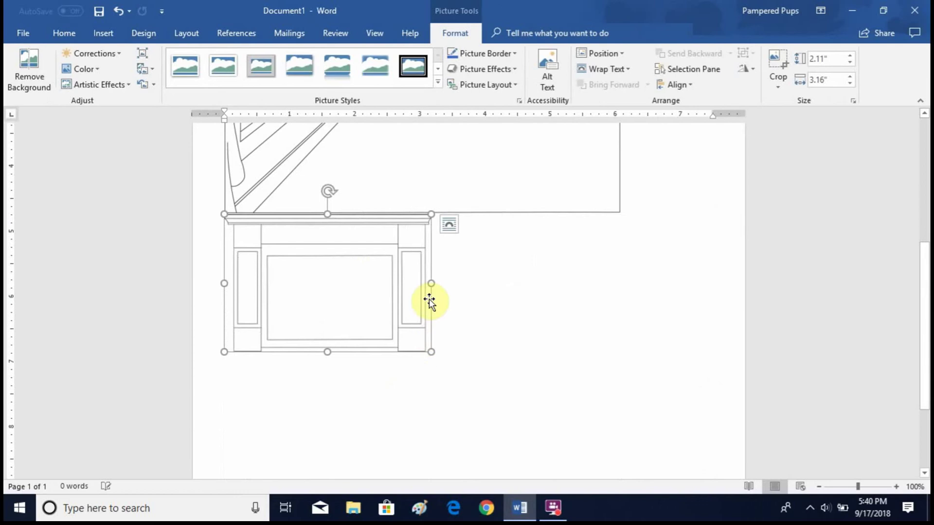
Set the fireplace picture's text wrapping to In Front of Text and move it onto the room's back wall
{"action": "right_click", "coordinate": [373, 271]}
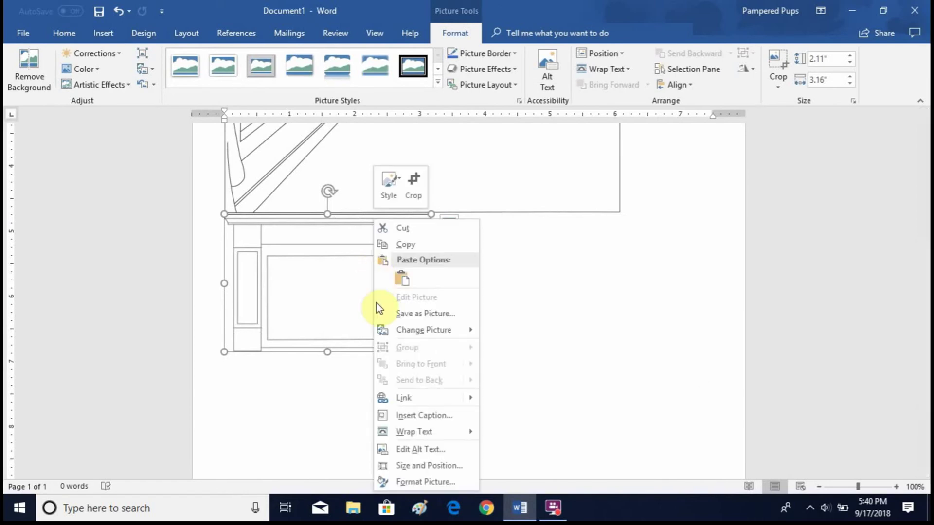
{"action": "mouse_move", "coordinate": [422, 439]}
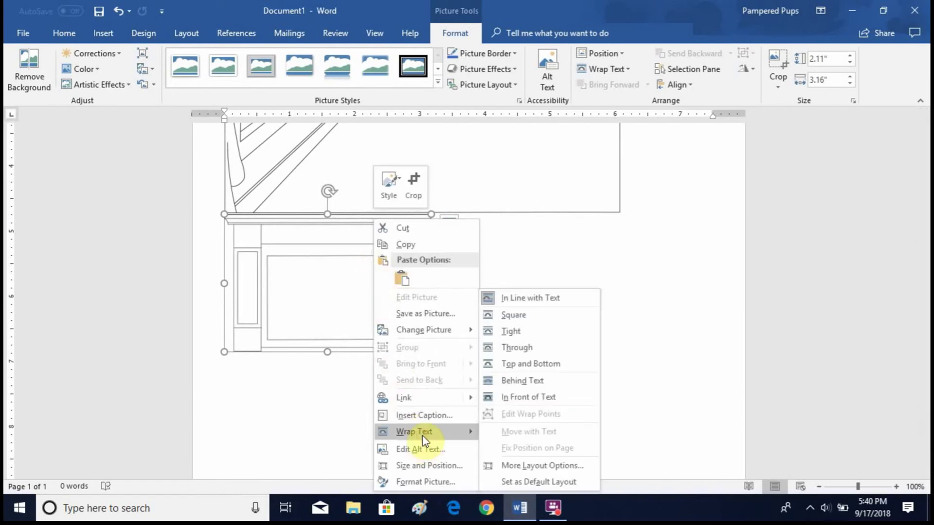
{"action": "left_click", "coordinate": [535, 397]}
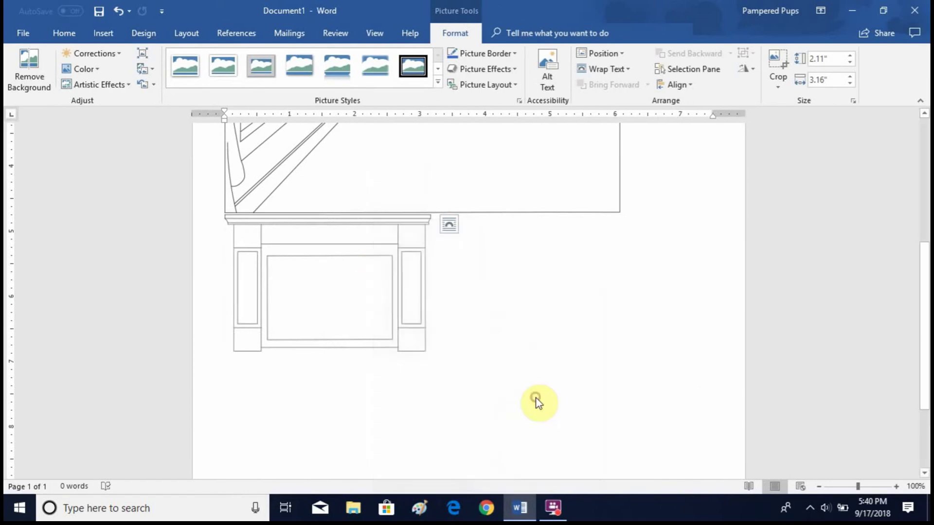
{"action": "left_click_drag", "start_coordinate": [333, 309], "coordinate": [465, 198]}
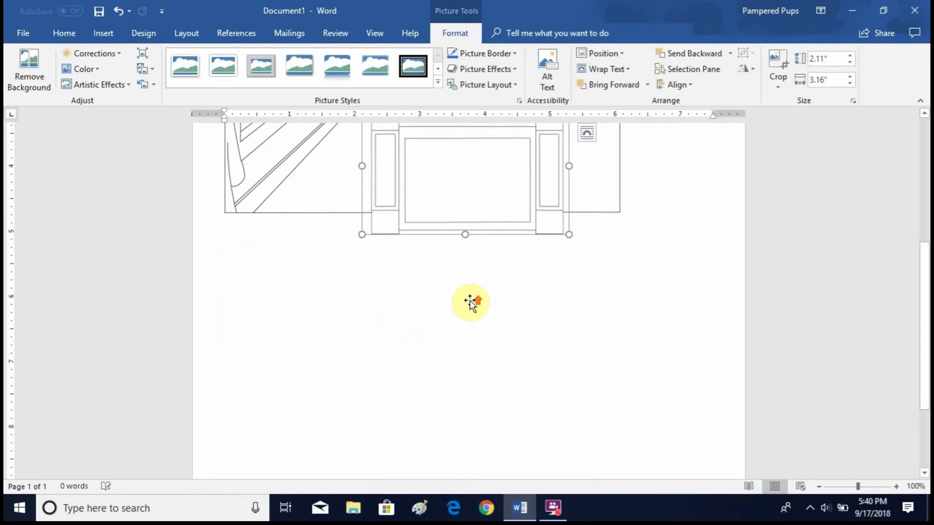
{"action": "scroll", "coordinate": [470, 302], "scroll_direction": "up", "scroll_amount": 4}
{"action": "left_click_drag", "start_coordinate": [473, 313], "coordinate": [496, 250]}
{"action": "scroll", "coordinate": [496, 262], "scroll_direction": "up", "scroll_amount": 3}
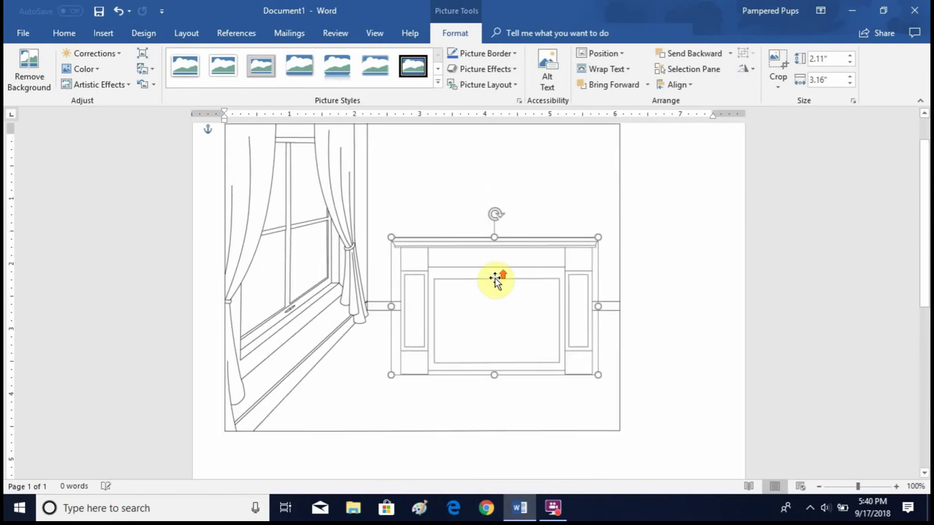
{"action": "left_click_drag", "start_coordinate": [510, 323], "coordinate": [522, 273]}
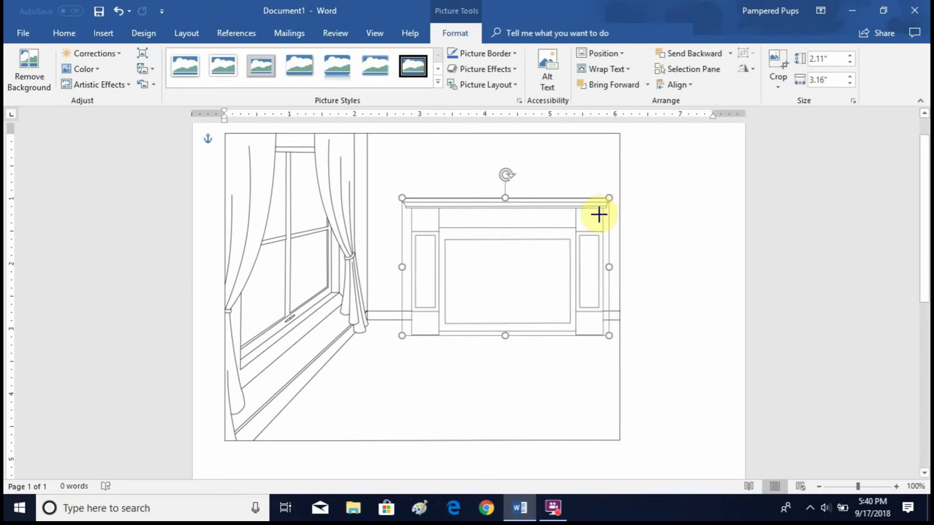
Reduce the fireplace to about 1.94" by 2.92" and position it against the baseboard near the wall's right end
{"action": "left_click_drag", "start_coordinate": [599, 215], "coordinate": [592, 221]}
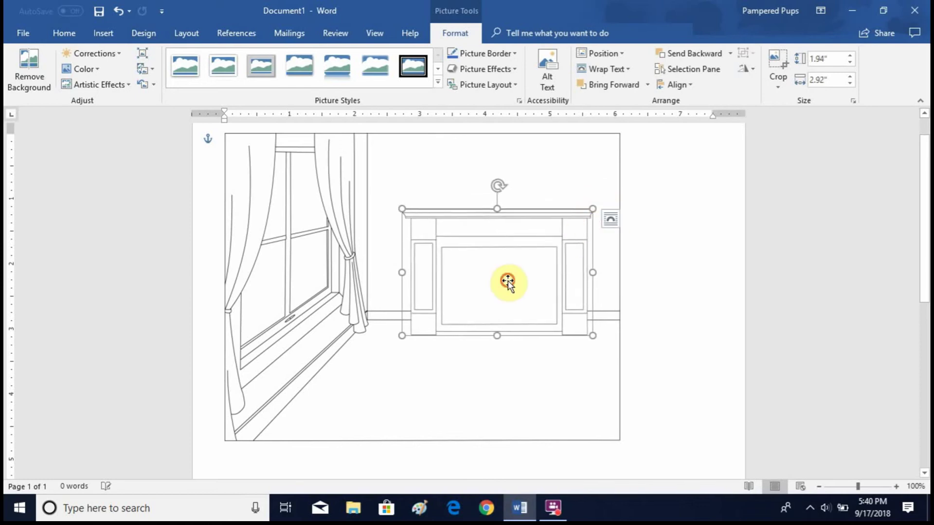
{"action": "left_click_drag", "start_coordinate": [507, 280], "coordinate": [528, 270]}
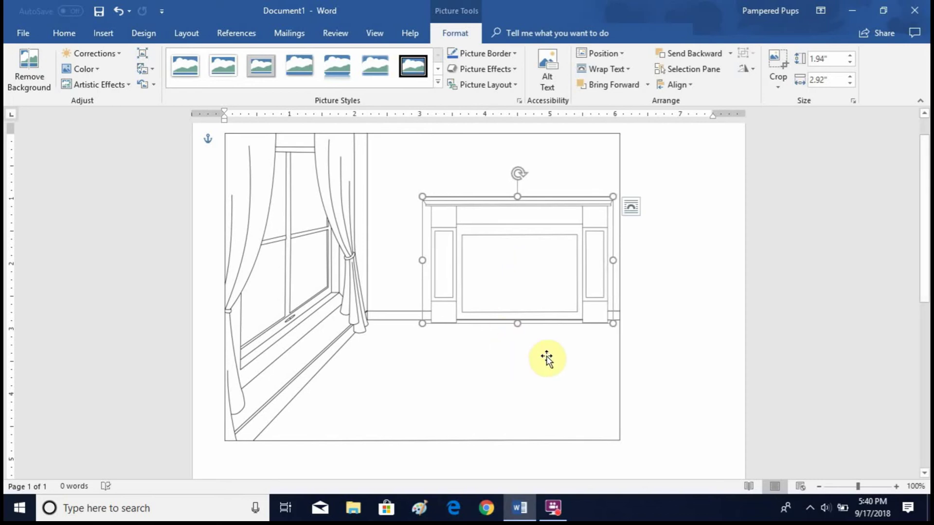
{"action": "left_click", "coordinate": [685, 286]}
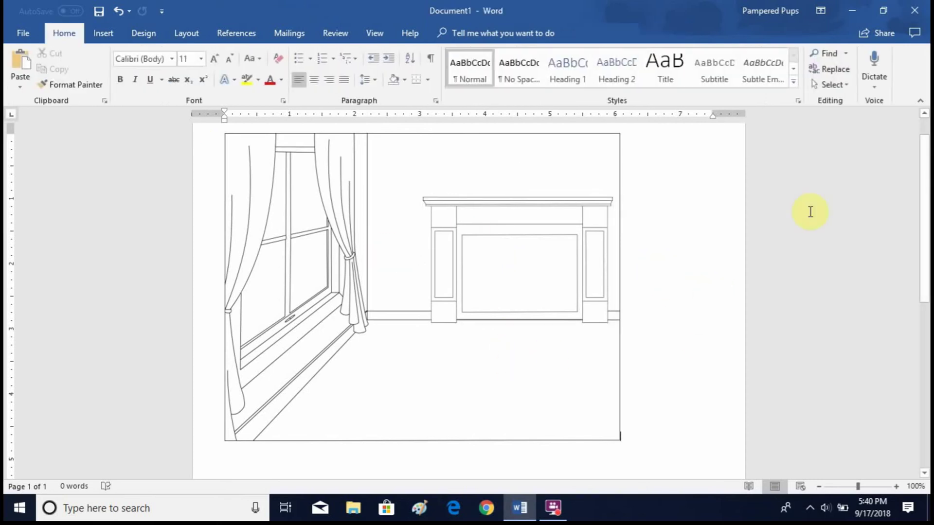
Insert the PNG Cozy Fire picture below the room scene and shrink it to about 1.31" by 1.52"
{"action": "left_click", "coordinate": [102, 35]}
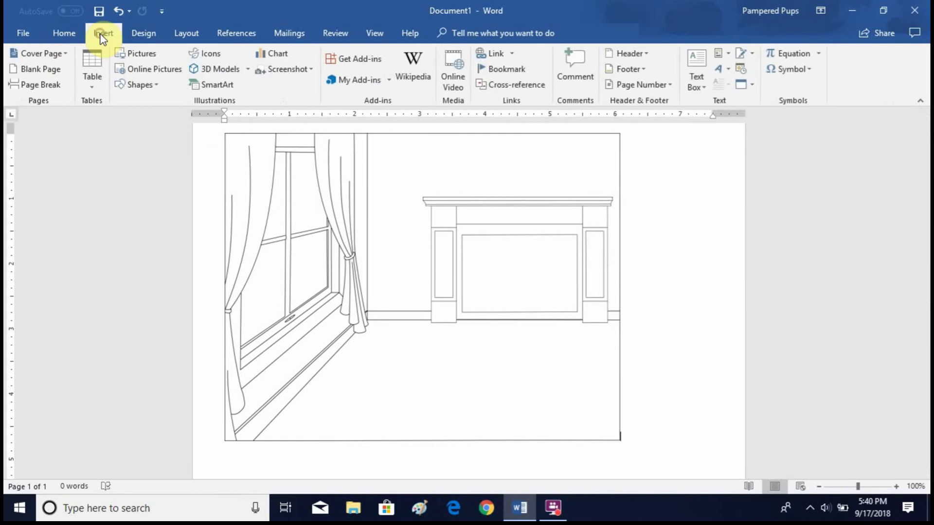
{"action": "left_click", "coordinate": [141, 54]}
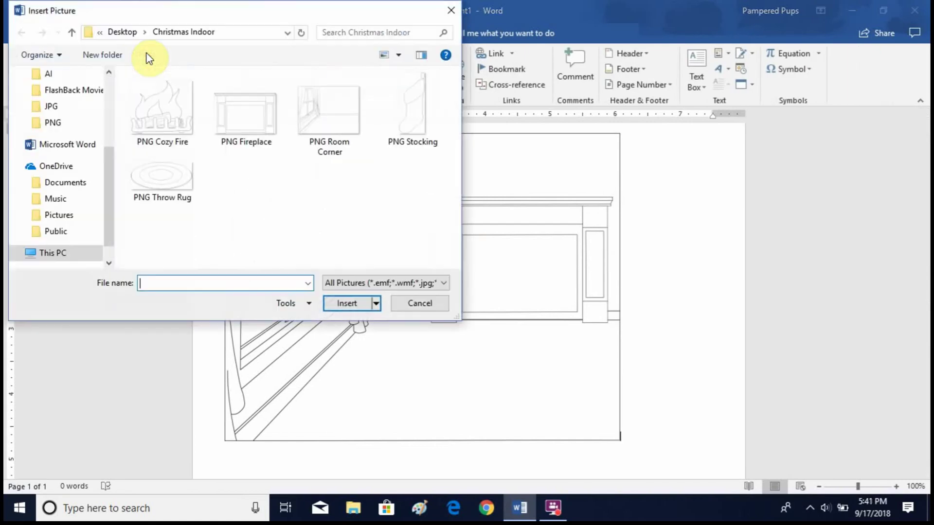
{"action": "left_click", "coordinate": [168, 101]}
{"action": "left_click", "coordinate": [351, 307]}
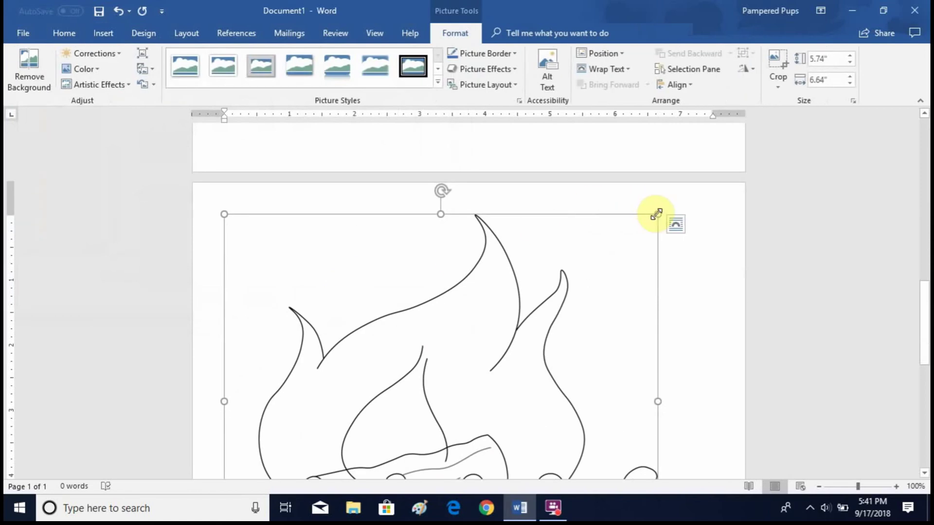
{"action": "left_click_drag", "start_coordinate": [656, 214], "coordinate": [404, 452]}
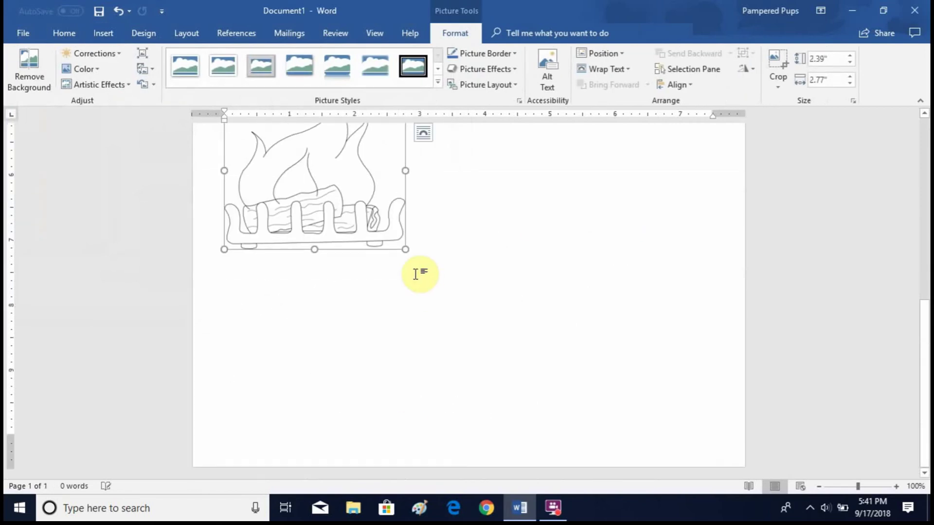
{"action": "scroll", "coordinate": [416, 274], "scroll_direction": "up", "scroll_amount": 3}
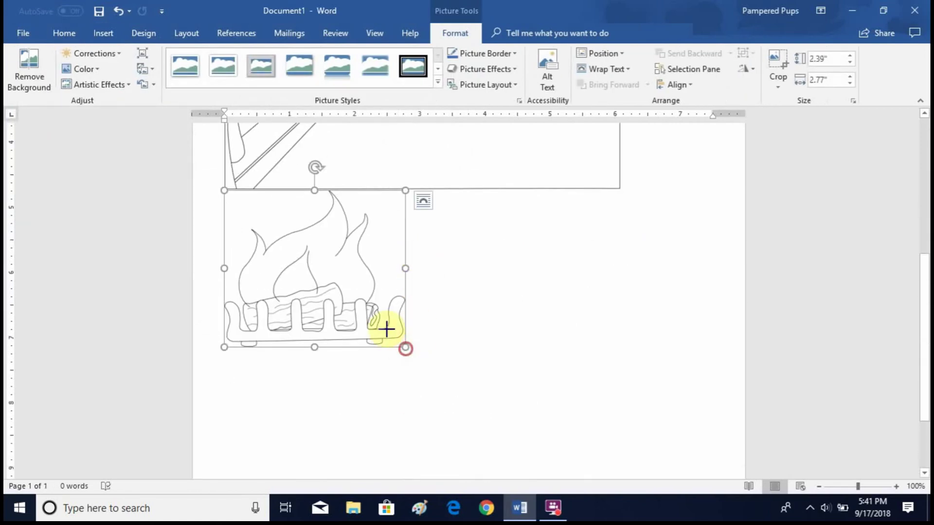
{"action": "left_click_drag", "start_coordinate": [387, 329], "coordinate": [316, 263]}
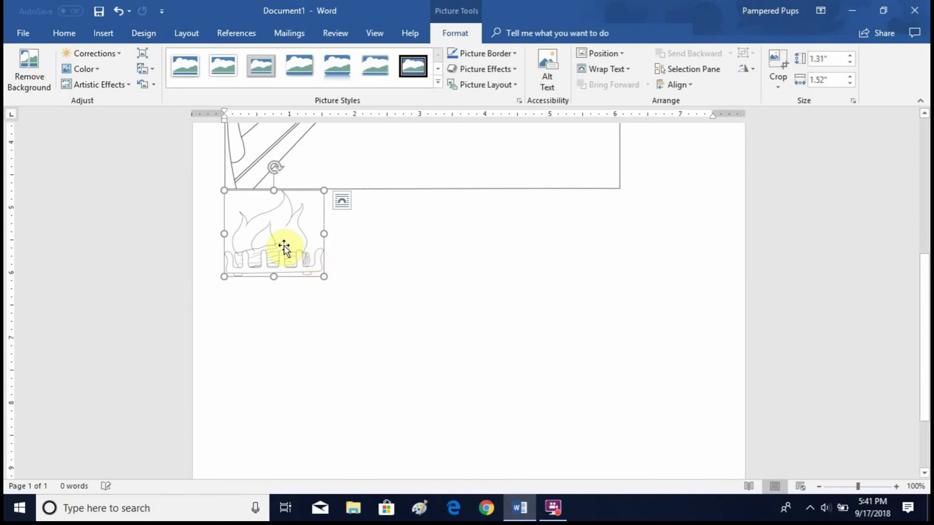
Set the fire picture's text wrapping to In Front of Text and move it up to the fireplace opening
{"action": "right_click", "coordinate": [281, 240]}
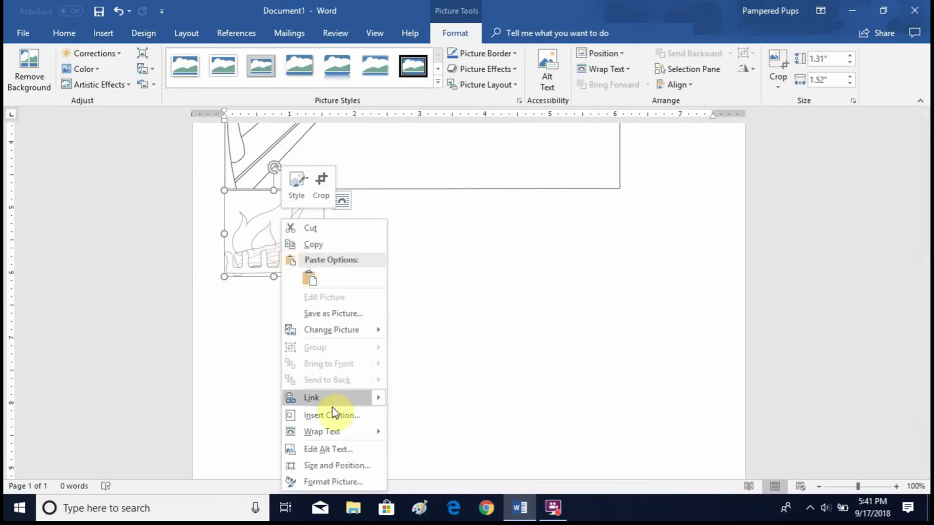
{"action": "mouse_move", "coordinate": [334, 433]}
{"action": "left_click", "coordinate": [436, 400]}
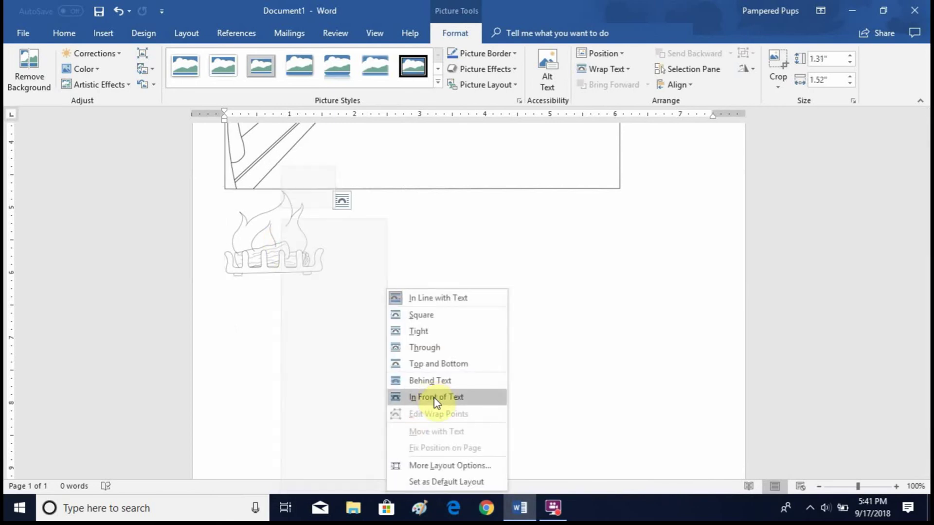
{"action": "left_click_drag", "start_coordinate": [264, 258], "coordinate": [430, 188]}
{"action": "scroll", "coordinate": [418, 278], "scroll_direction": "up", "scroll_amount": 5}
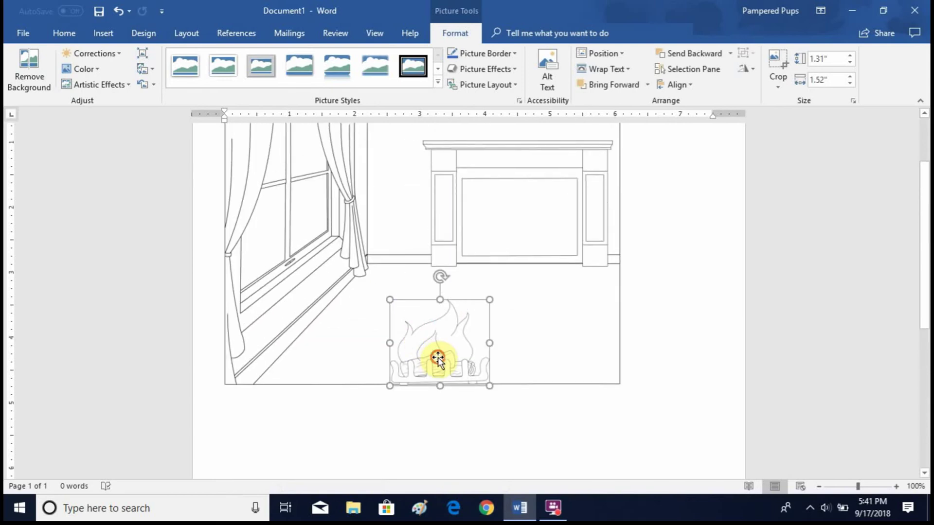
{"action": "left_click_drag", "start_coordinate": [436, 358], "coordinate": [513, 273]}
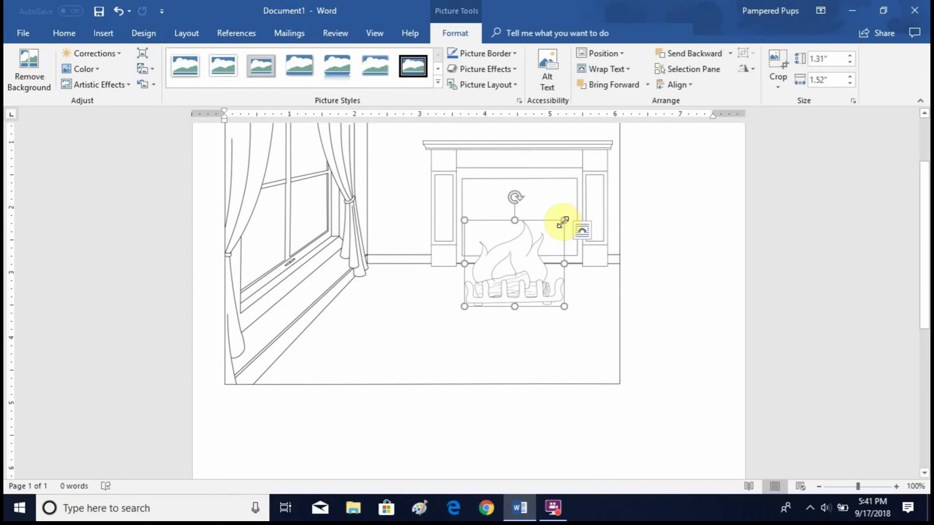
Shrink the fire to about 1.04" by 1.21", center it at the base of the fireplace opening and deselect it
{"action": "left_click_drag", "start_coordinate": [554, 228], "coordinate": [553, 233]}
{"action": "left_click_drag", "start_coordinate": [515, 275], "coordinate": [528, 224]}
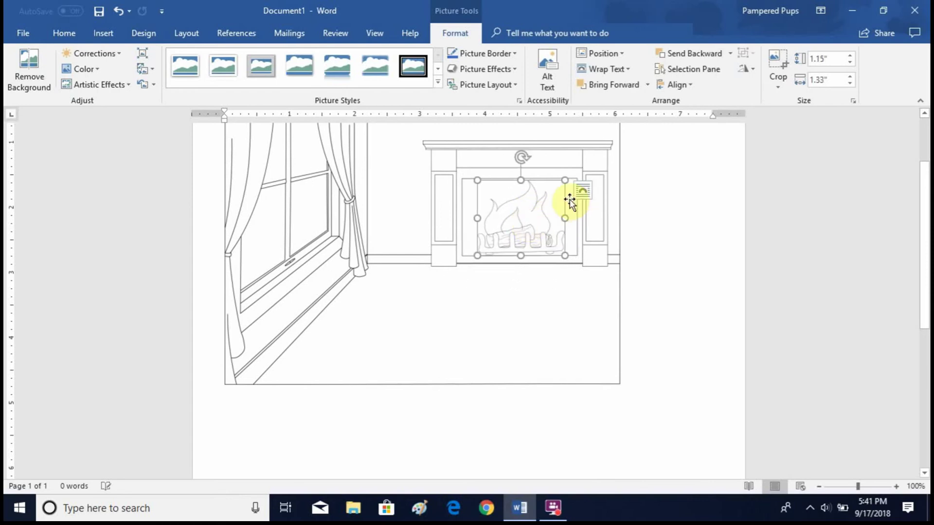
{"action": "left_click_drag", "start_coordinate": [559, 185], "coordinate": [534, 220]}
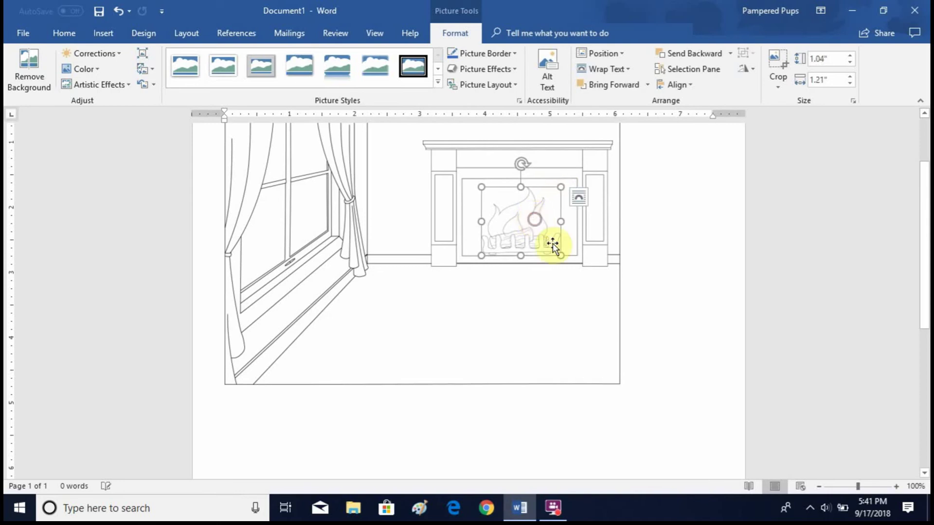
{"action": "left_click", "coordinate": [654, 294]}
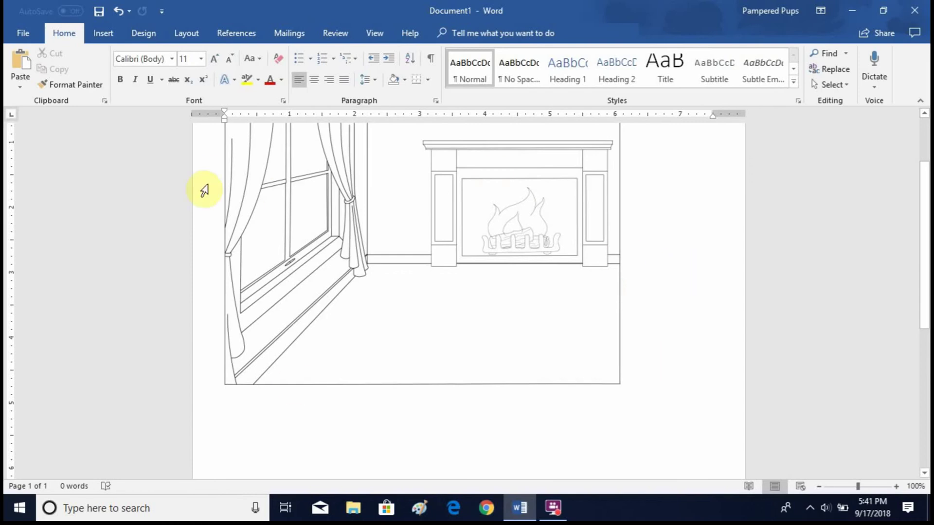
Insert the PNG Throw Rug picture below the room scene and shrink it to about 1.69" by 3.75"
{"action": "left_click", "coordinate": [99, 33]}
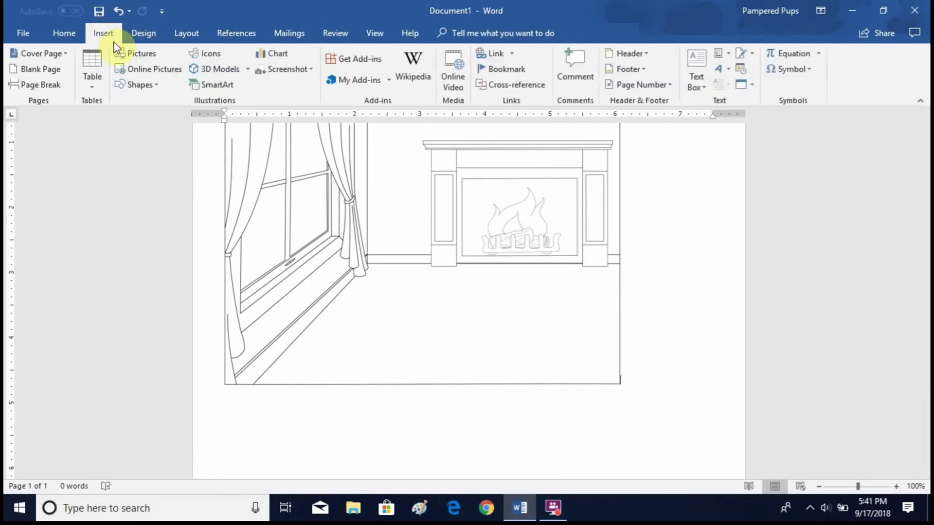
{"action": "left_click", "coordinate": [138, 59]}
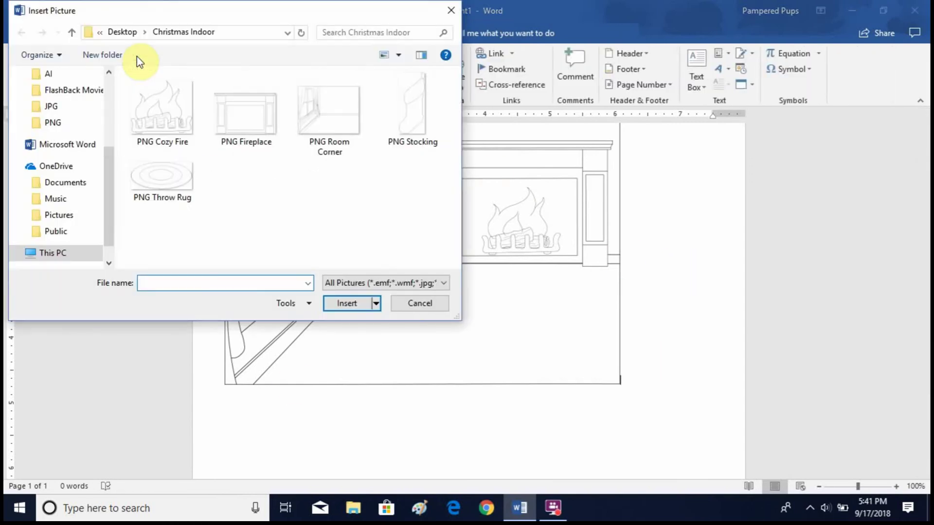
{"action": "left_click", "coordinate": [151, 179]}
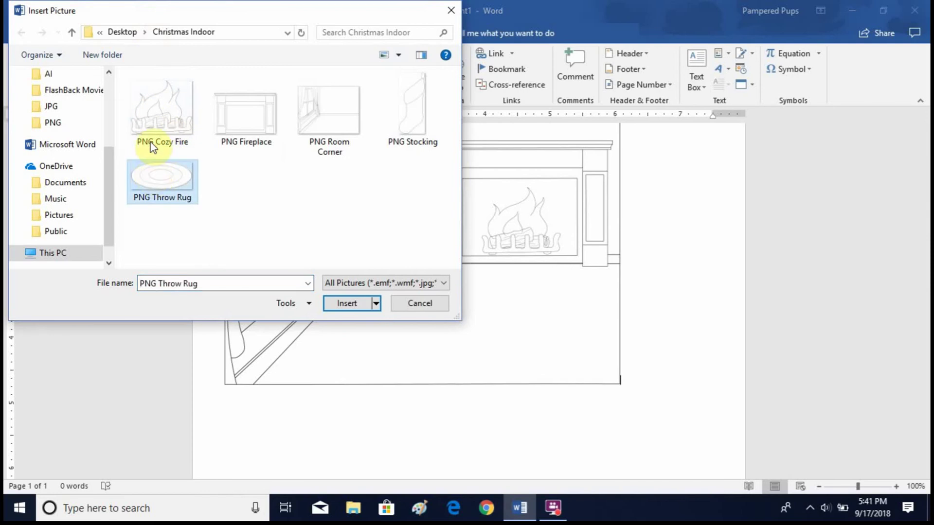
{"action": "left_click", "coordinate": [348, 304]}
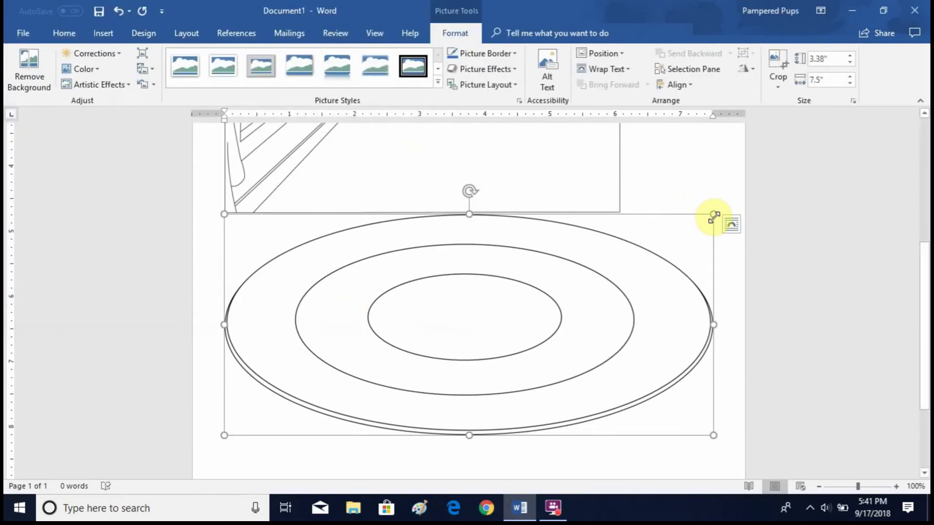
{"action": "left_click_drag", "start_coordinate": [713, 216], "coordinate": [469, 367]}
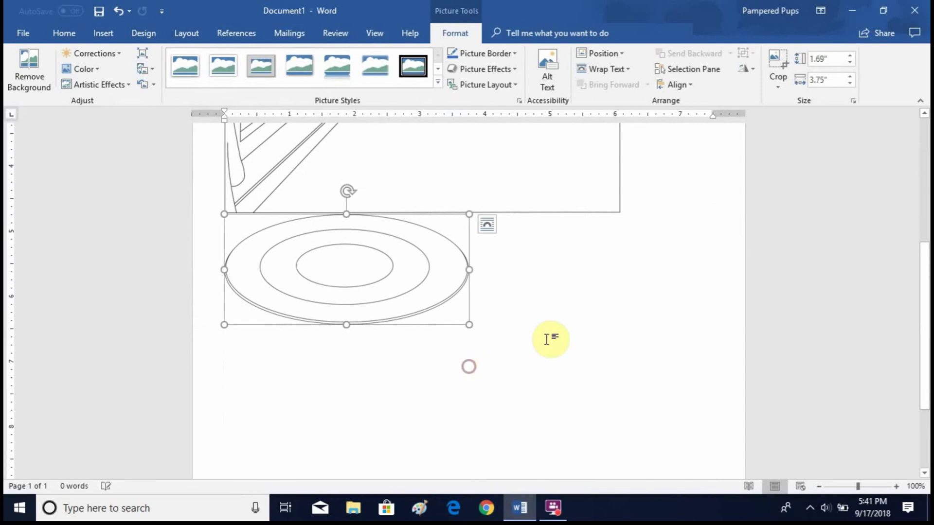
Set the rug picture's text wrapping to In Front of Text and move it onto the floor before the fireplace
{"action": "scroll", "coordinate": [547, 338], "scroll_direction": "up", "scroll_amount": 4}
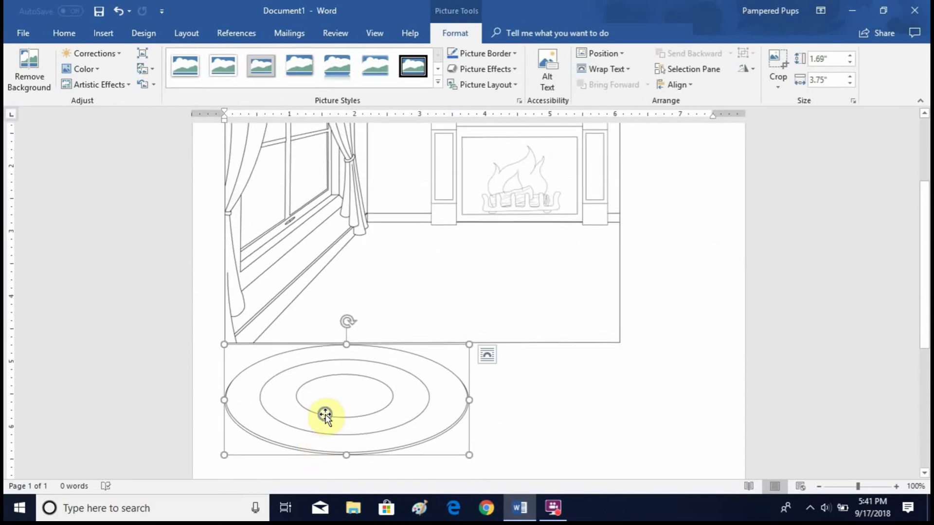
{"action": "right_click", "coordinate": [325, 414]}
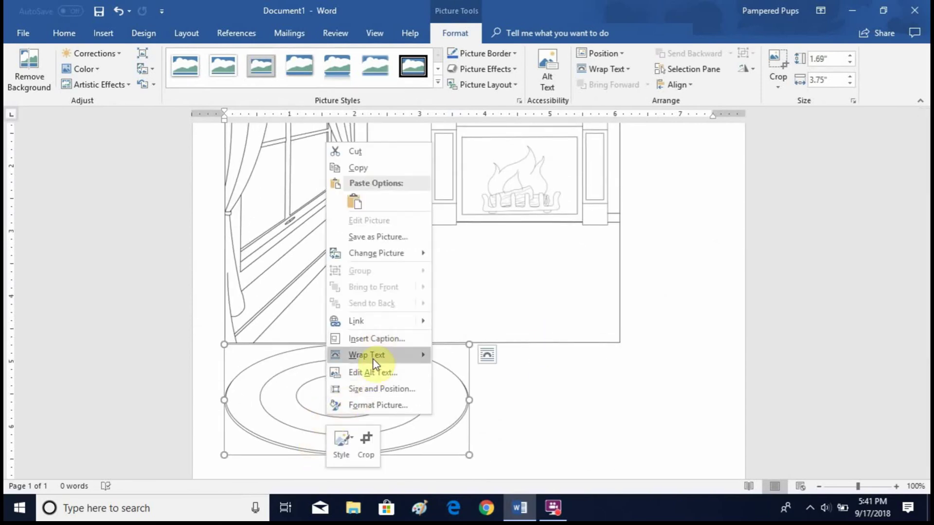
{"action": "mouse_move", "coordinate": [381, 357]}
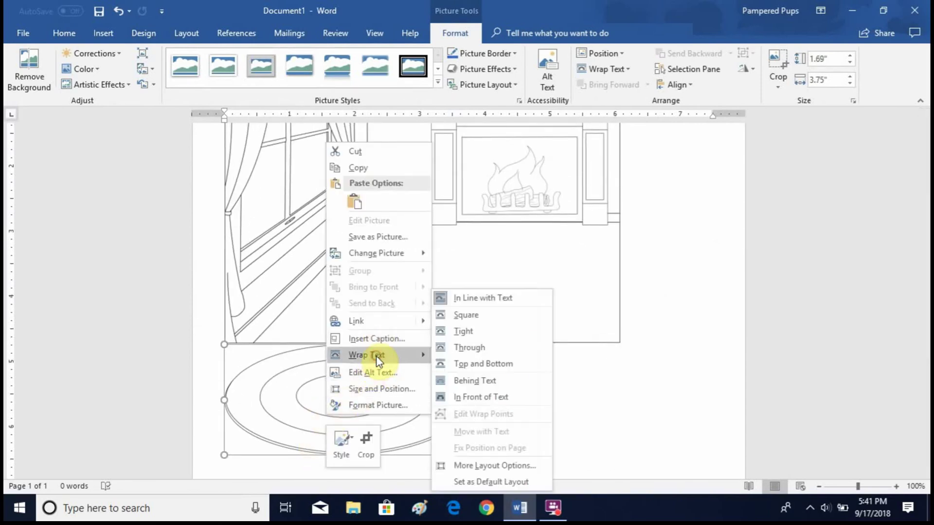
{"action": "left_click", "coordinate": [488, 397]}
{"action": "left_click_drag", "start_coordinate": [359, 415], "coordinate": [534, 290]}
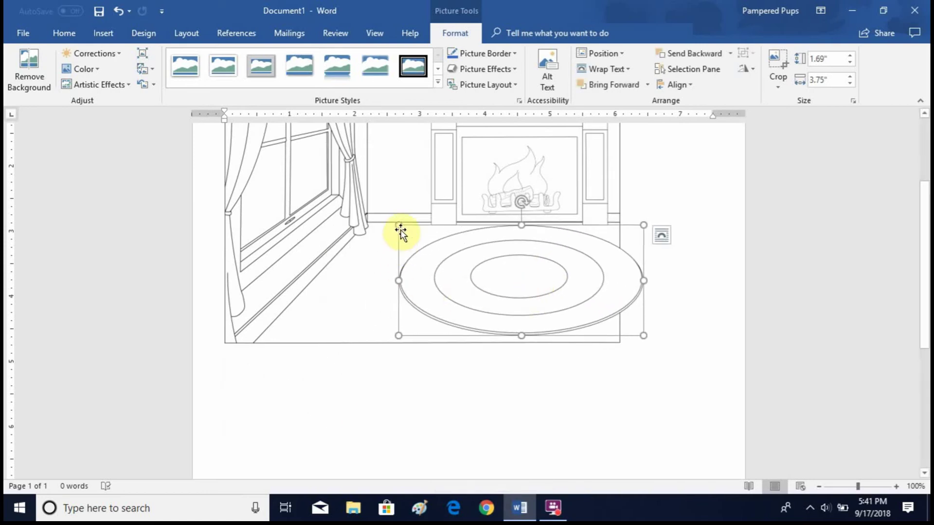
Shrink the rug to about 1.49" by 3.3", center it in front of the fireplace and deselect it
{"action": "left_click_drag", "start_coordinate": [399, 225], "coordinate": [427, 245]}
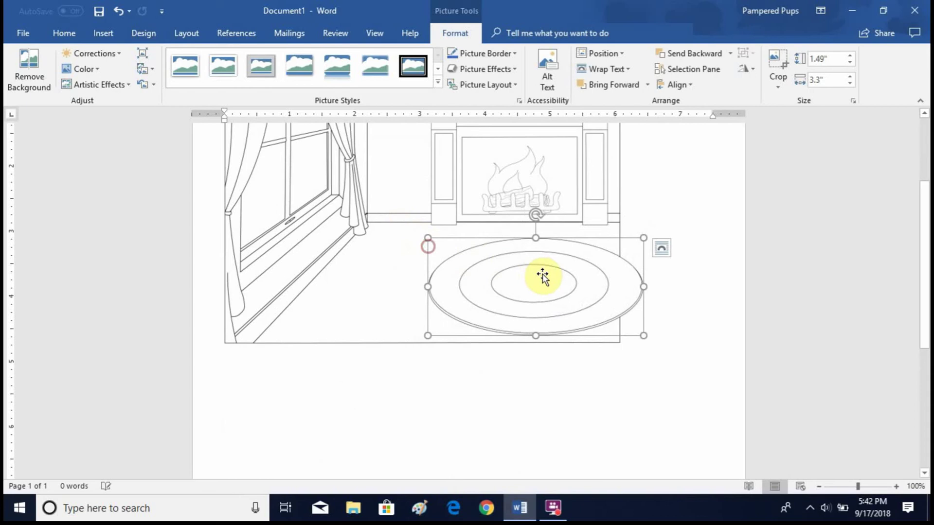
{"action": "left_click_drag", "start_coordinate": [539, 277], "coordinate": [528, 270]}
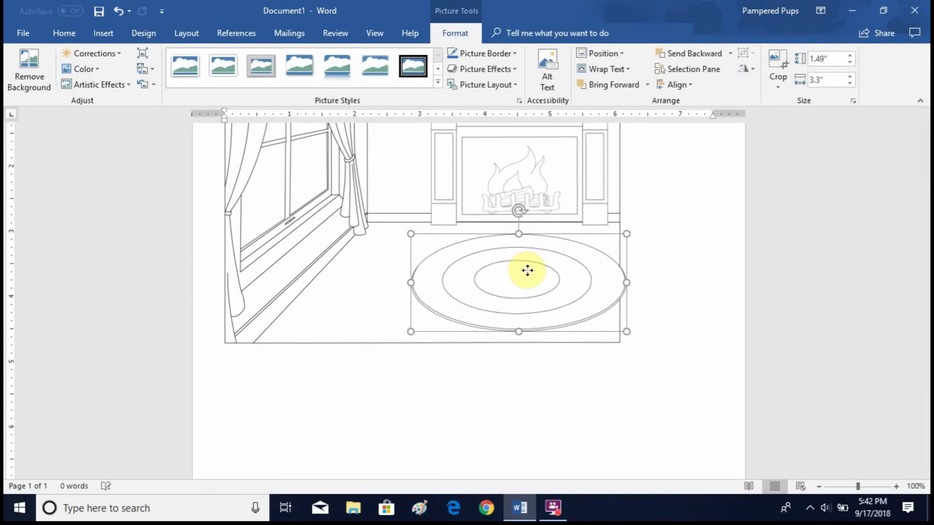
{"action": "left_click", "coordinate": [659, 285]}
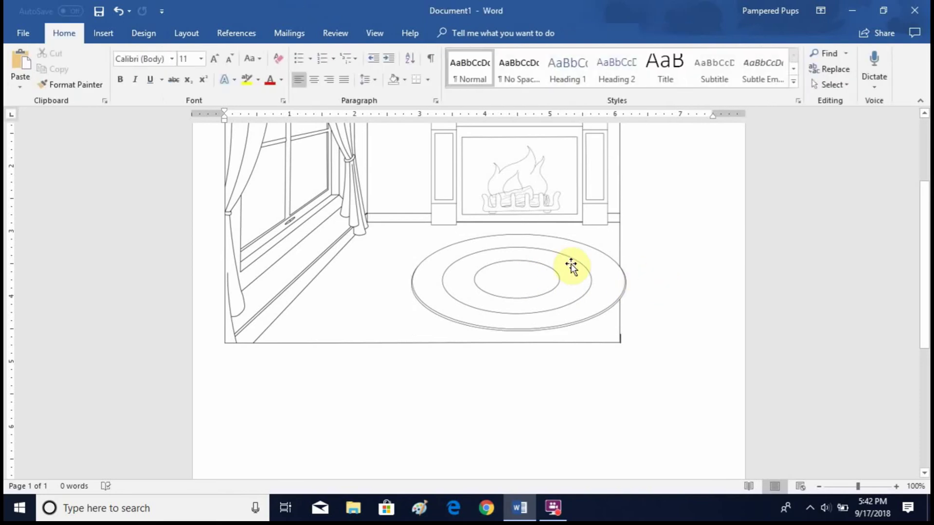
{"action": "scroll", "coordinate": [630, 255], "scroll_direction": "up", "scroll_amount": 1}
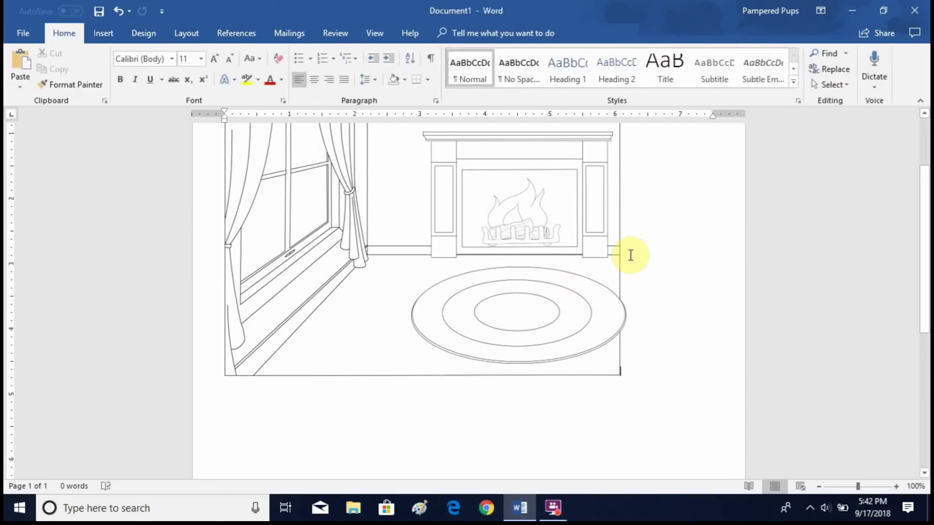
{"action": "scroll", "coordinate": [630, 255], "scroll_direction": "up", "scroll_amount": 1}
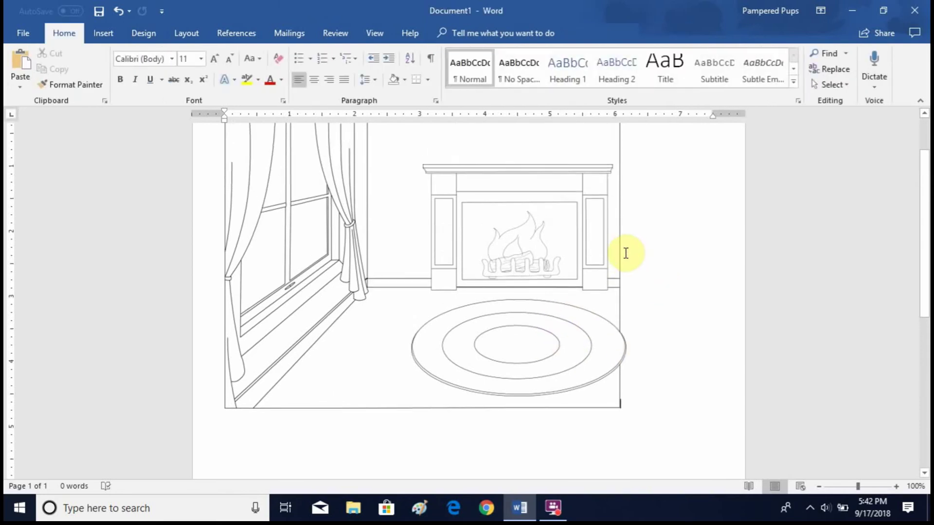
{"action": "scroll", "coordinate": [642, 224], "scroll_direction": "up", "scroll_amount": 1}
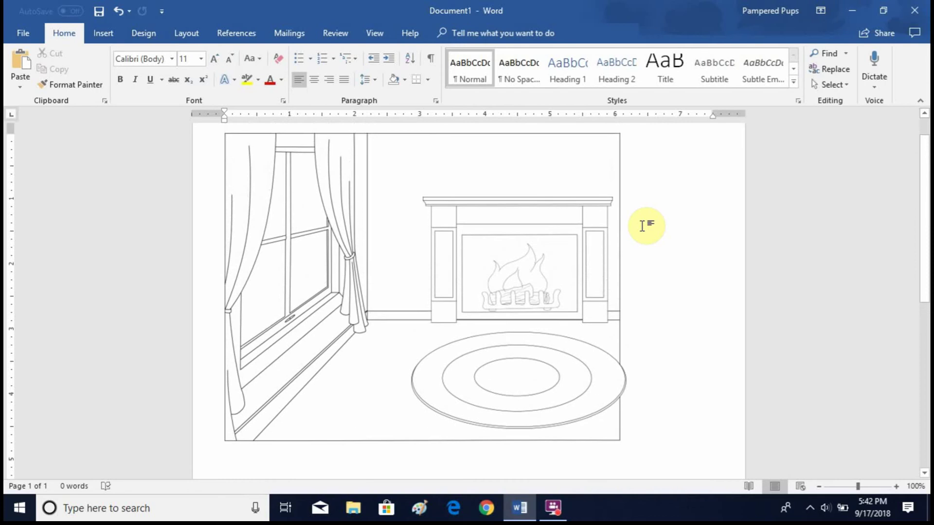
{"action": "scroll", "coordinate": [642, 225], "scroll_direction": "down", "scroll_amount": 1}
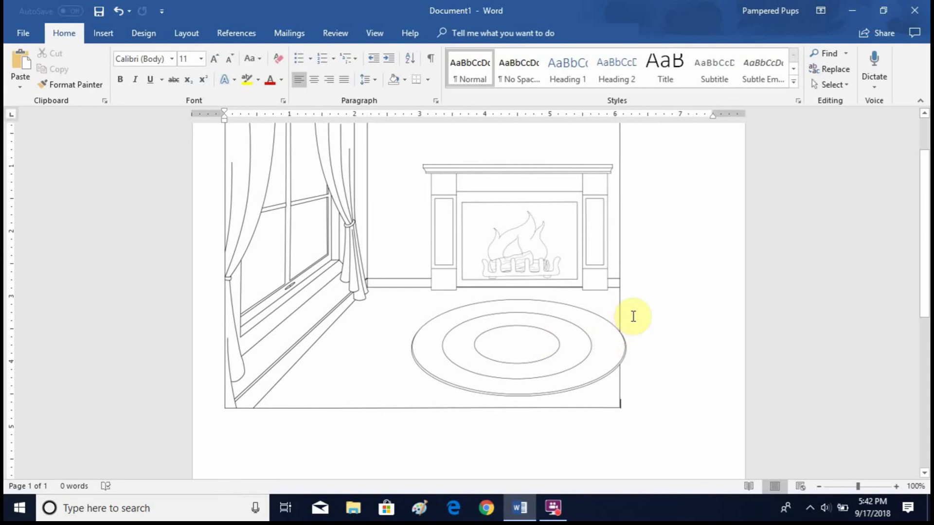
{"action": "scroll", "coordinate": [633, 316], "scroll_direction": "up", "scroll_amount": 1}
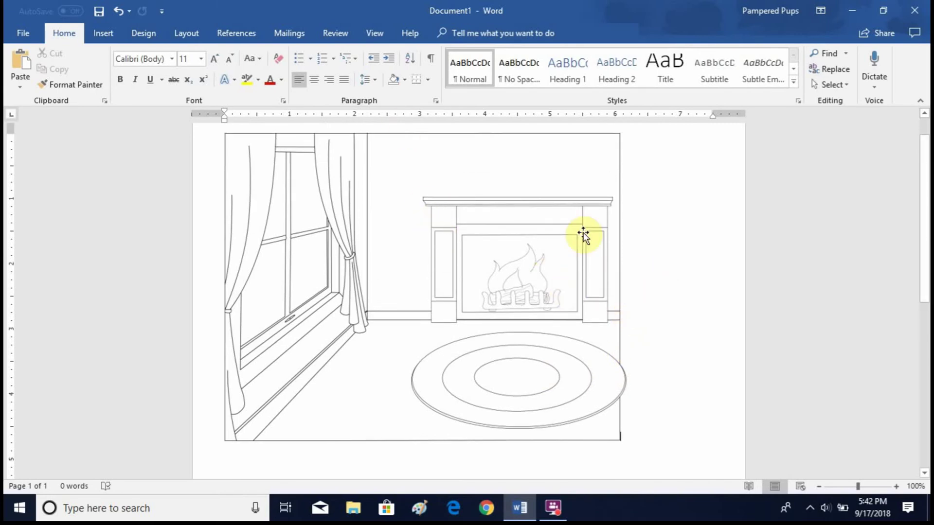
Insert the PNG Stocking picture after the room picture and shrink it to about 2.44" by 1.03"
{"action": "left_click", "coordinate": [103, 35]}
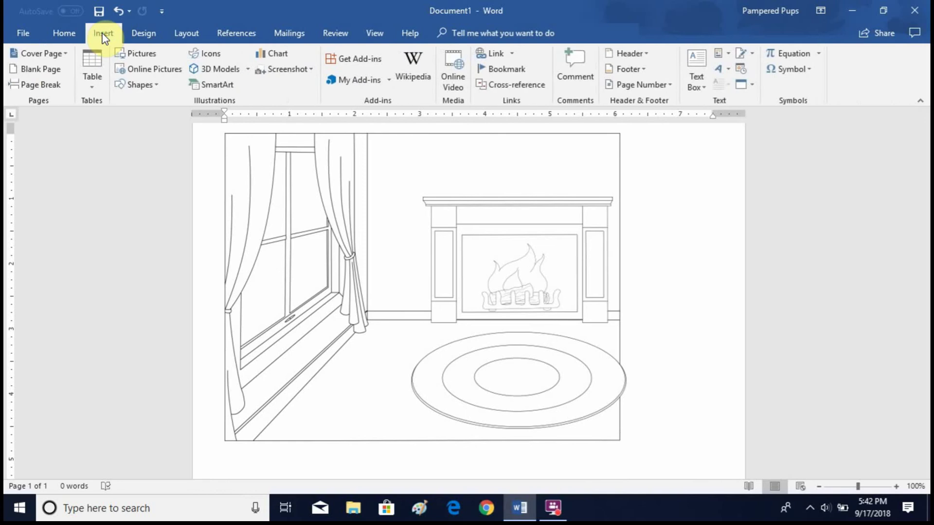
{"action": "left_click", "coordinate": [131, 57]}
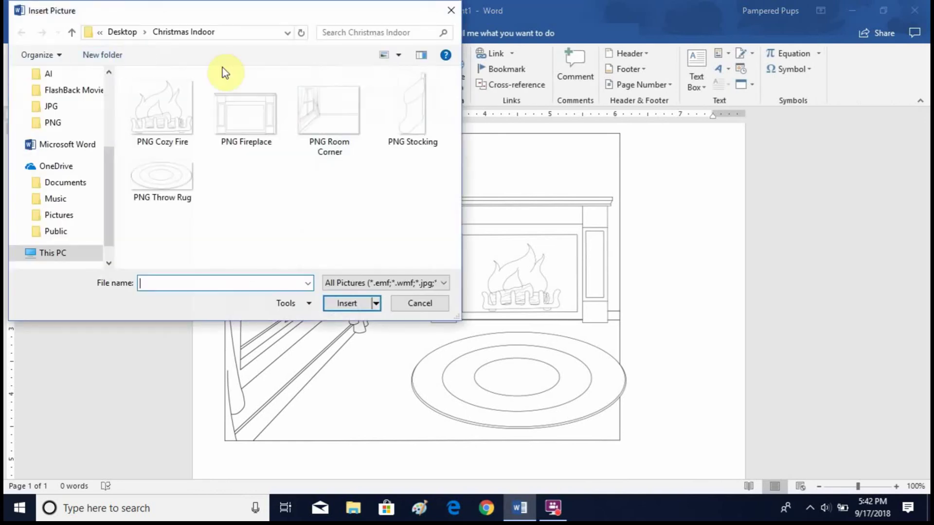
{"action": "left_click", "coordinate": [411, 118]}
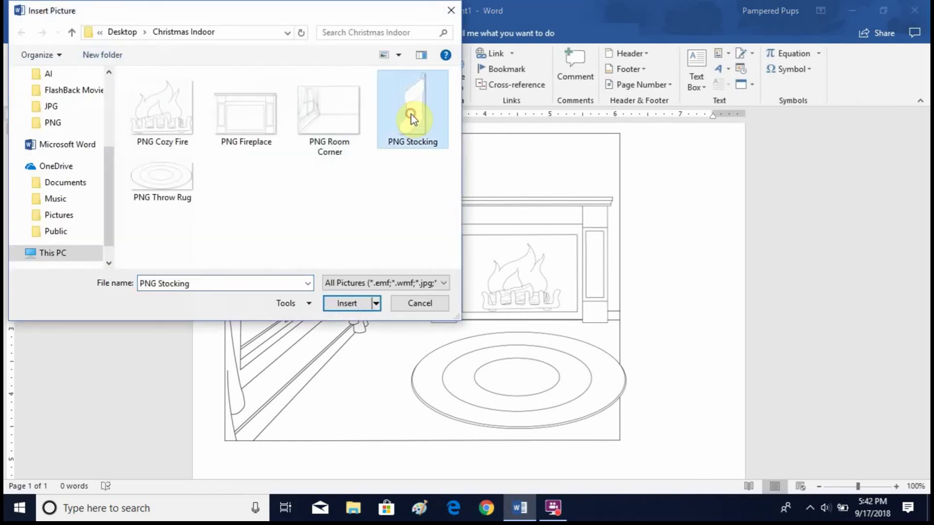
{"action": "left_click", "coordinate": [366, 309]}
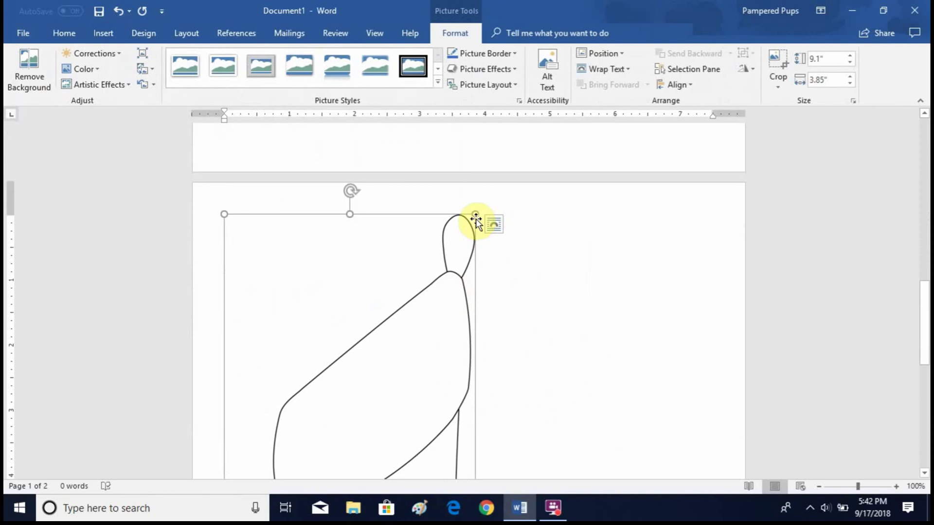
{"action": "left_click_drag", "start_coordinate": [475, 214], "coordinate": [233, 423]}
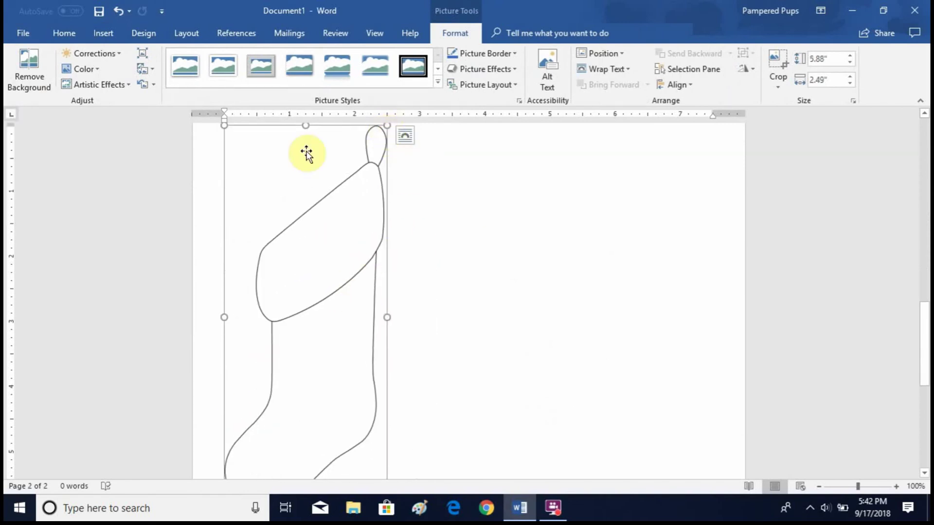
{"action": "left_click_drag", "start_coordinate": [222, 125], "coordinate": [334, 349]}
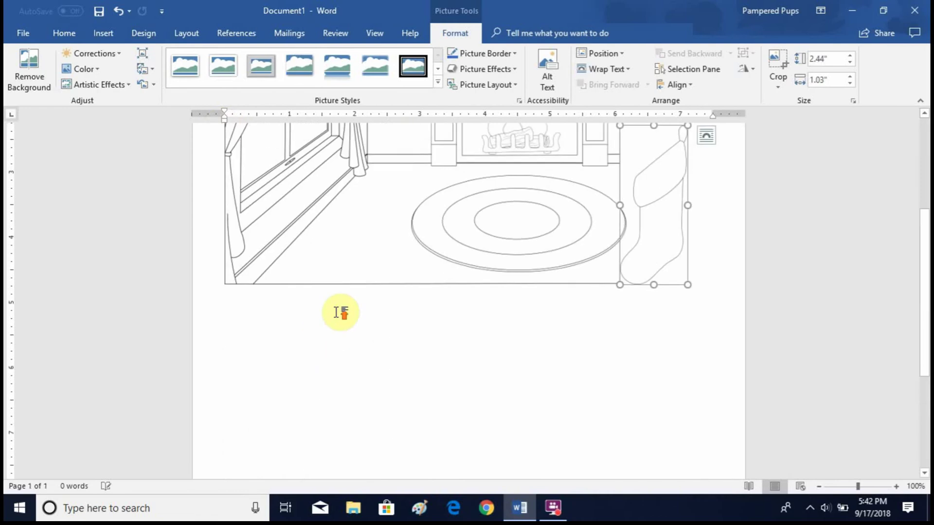
Set the stocking's text wrapping to In Front of Text and reduce it to about 1.22" by 0.76"
{"action": "scroll", "coordinate": [535, 306], "scroll_direction": "up", "scroll_amount": 3}
{"action": "right_click", "coordinate": [671, 276]}
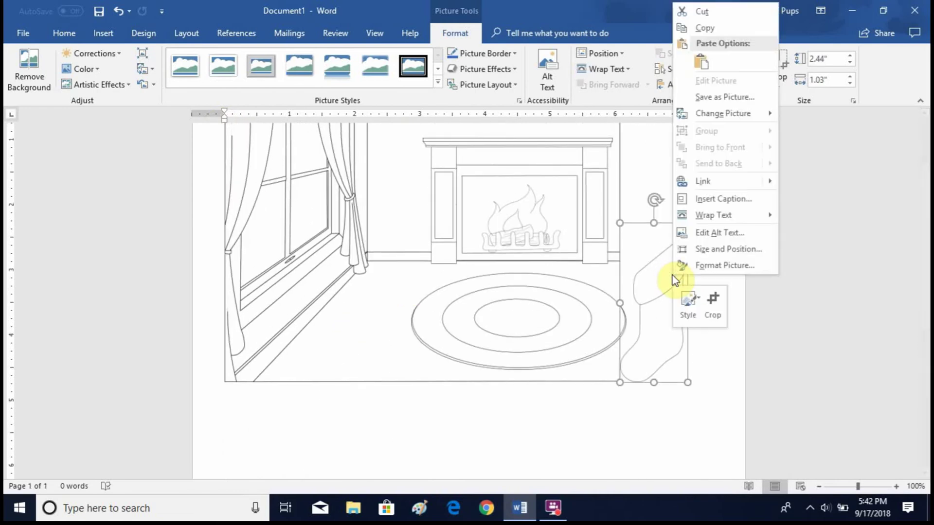
{"action": "mouse_move", "coordinate": [709, 214]}
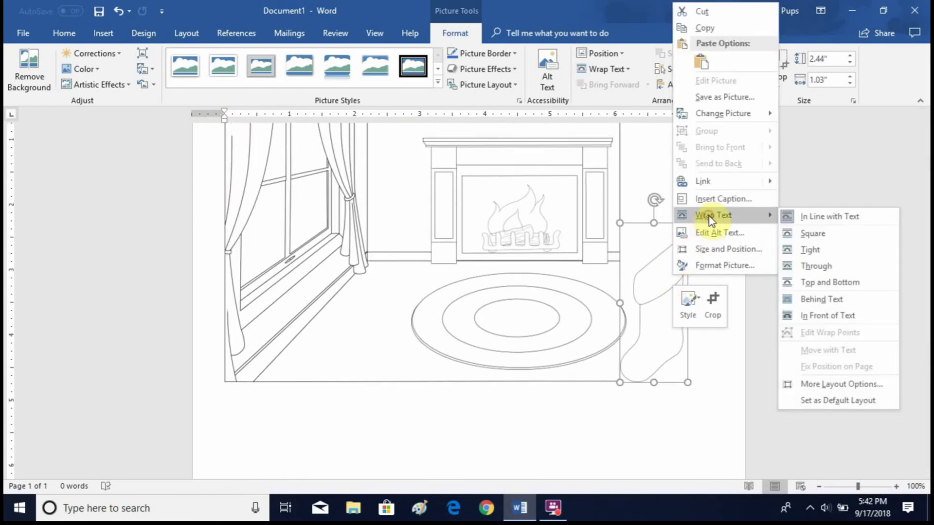
{"action": "left_click", "coordinate": [853, 316]}
{"action": "left_click_drag", "start_coordinate": [687, 223], "coordinate": [576, 229]}
{"action": "left_click_drag", "start_coordinate": [640, 270], "coordinate": [667, 283]}
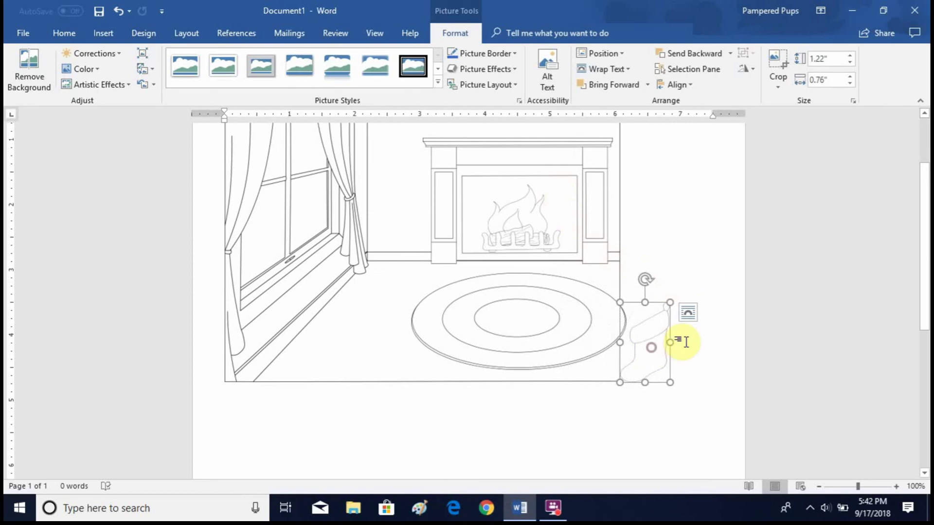
Reapply In Front of Text wrapping to the stocking picture beside the room
{"action": "left_click", "coordinate": [701, 345]}
{"action": "left_click", "coordinate": [646, 340]}
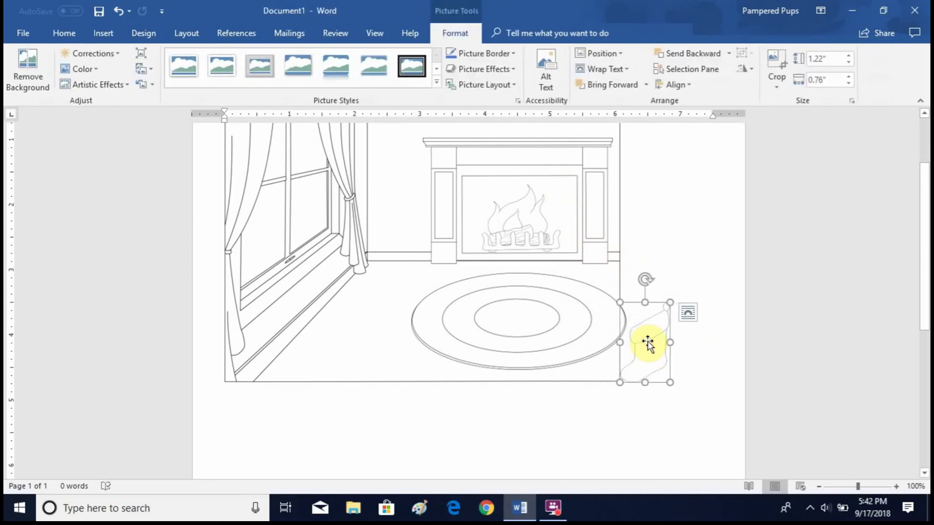
{"action": "right_click", "coordinate": [647, 340]}
{"action": "mouse_move", "coordinate": [685, 285]}
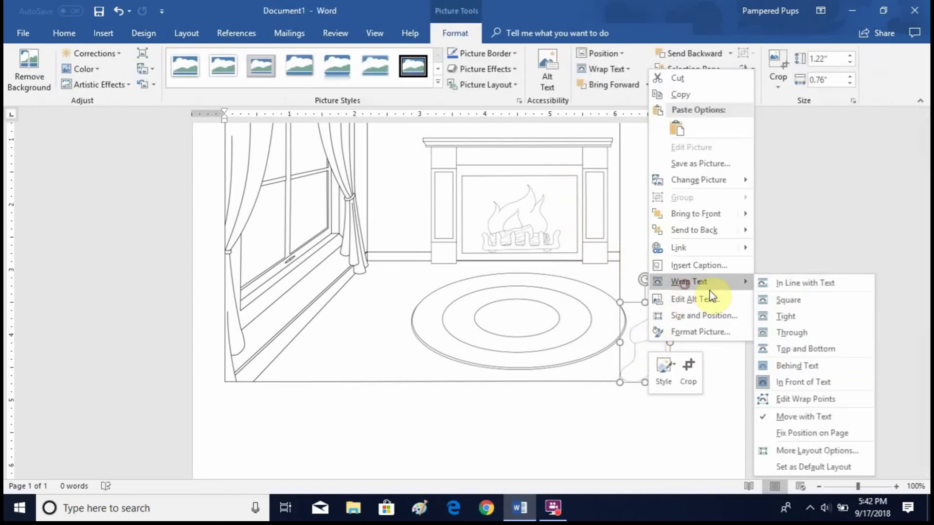
{"action": "left_click", "coordinate": [799, 383]}
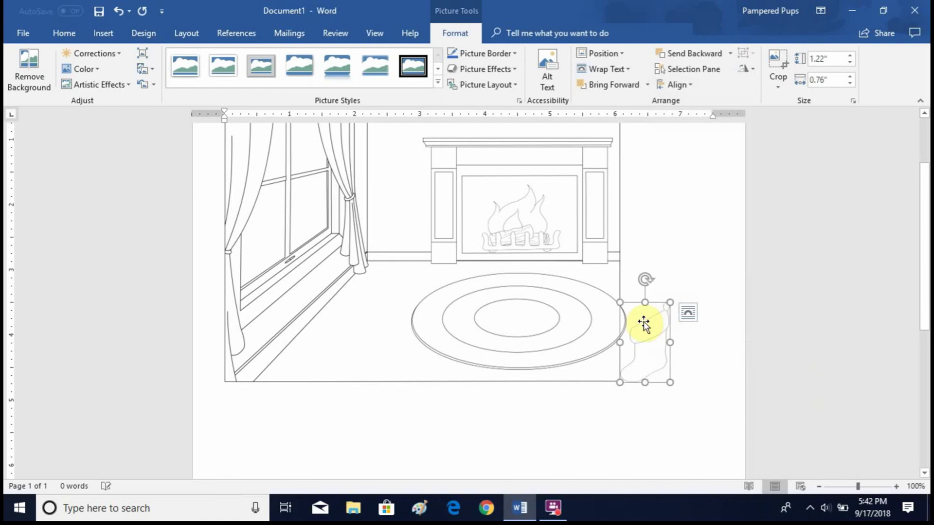
Shrink the stocking to about 0.82" by 0.51", hang it from the right end of the fireplace mantel and deselect it
{"action": "left_click_drag", "start_coordinate": [635, 327], "coordinate": [581, 179]}
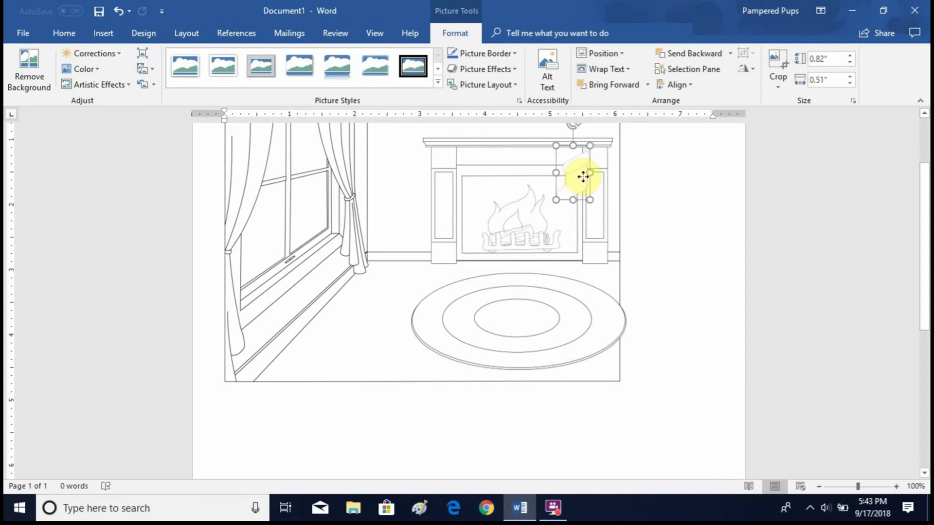
{"action": "left_click", "coordinate": [659, 197]}
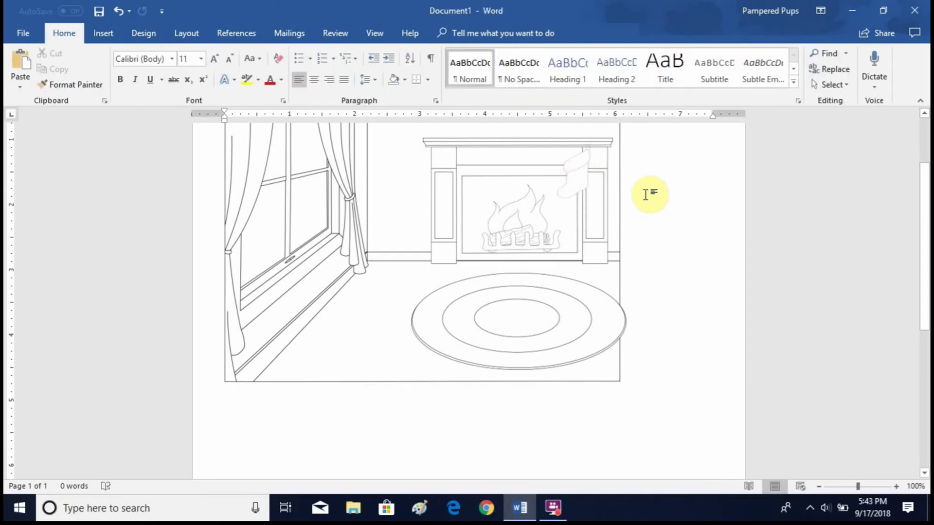
{"action": "left_click_drag", "start_coordinate": [579, 177], "coordinate": [586, 177]}
{"action": "left_click", "coordinate": [662, 191]}
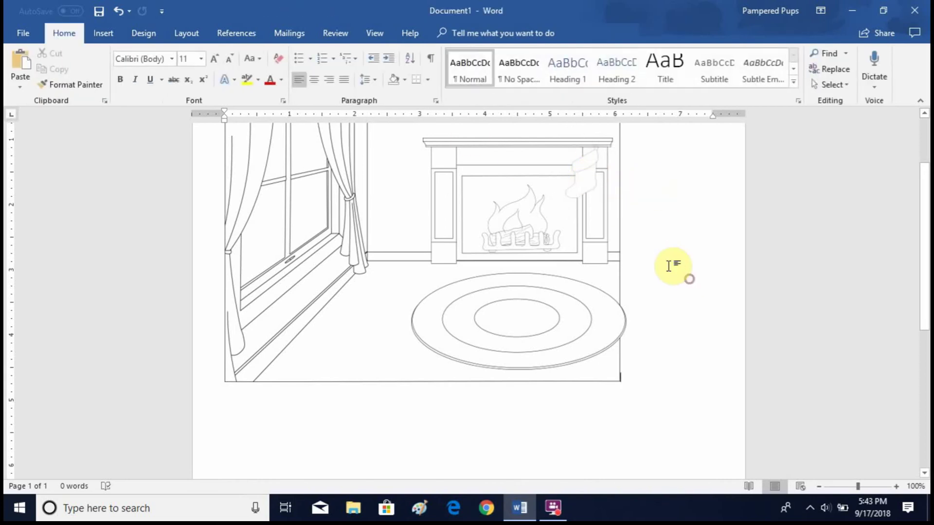
Insert a second PNG Stocking picture after the room picture, mirrored and shrunk to about 1.36" by 0.57"
{"action": "left_click", "coordinate": [99, 31]}
{"action": "left_click", "coordinate": [134, 57]}
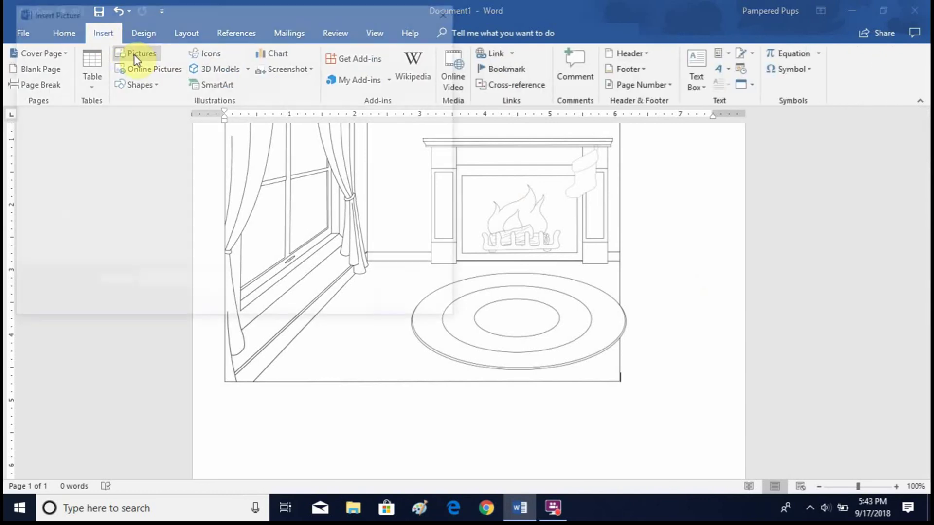
{"action": "left_click", "coordinate": [423, 111]}
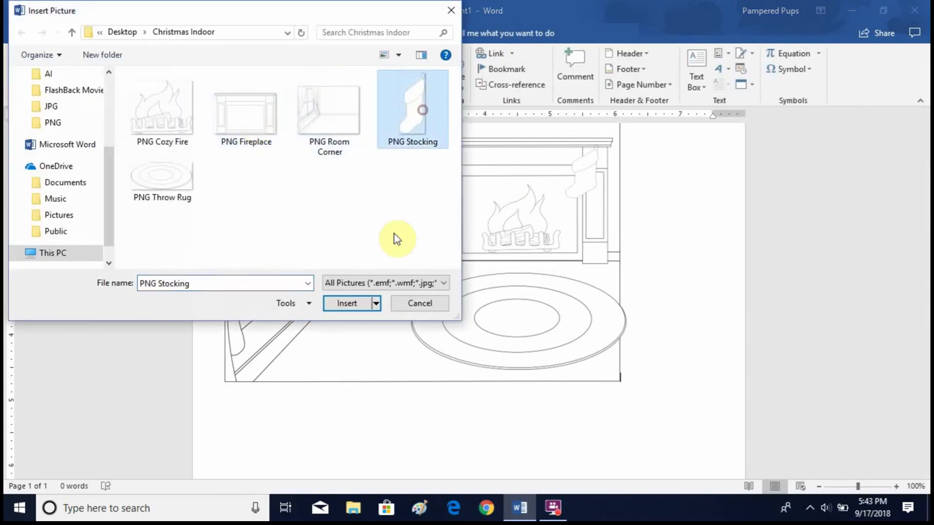
{"action": "left_click", "coordinate": [354, 304]}
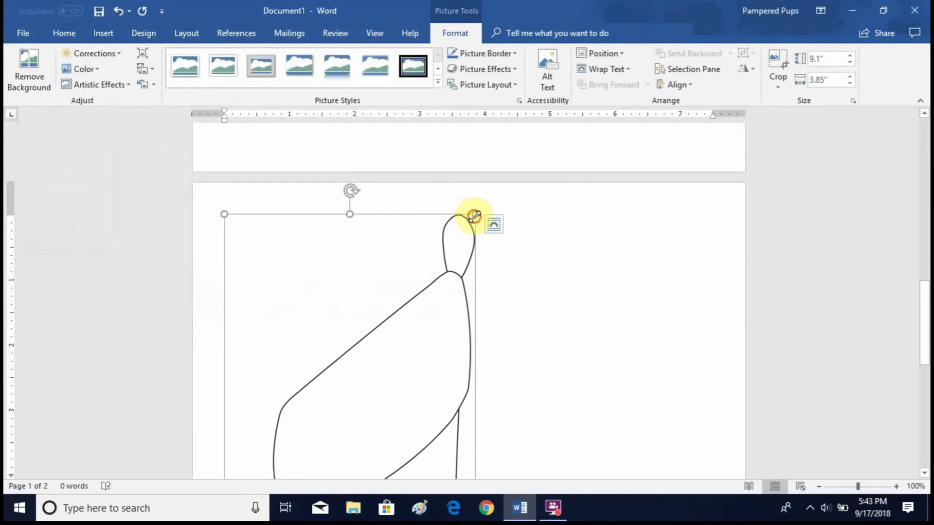
{"action": "left_click_drag", "start_coordinate": [474, 216], "coordinate": [202, 474]}
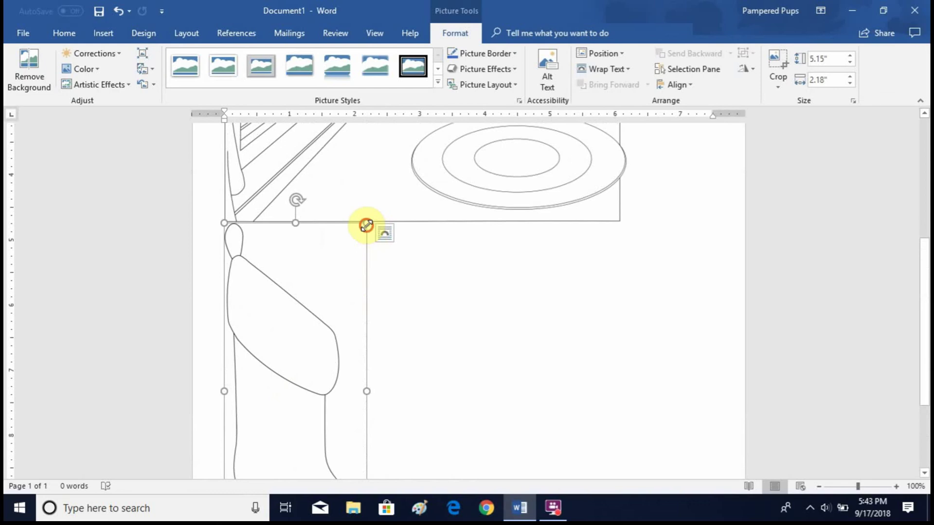
{"action": "left_click_drag", "start_coordinate": [367, 225], "coordinate": [277, 346]}
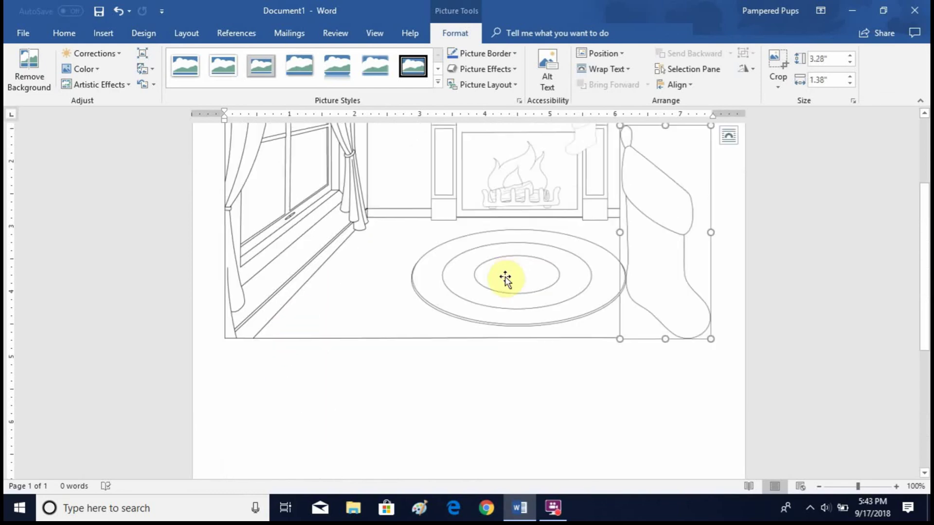
{"action": "scroll", "coordinate": [465, 276], "scroll_direction": "up", "scroll_amount": 3}
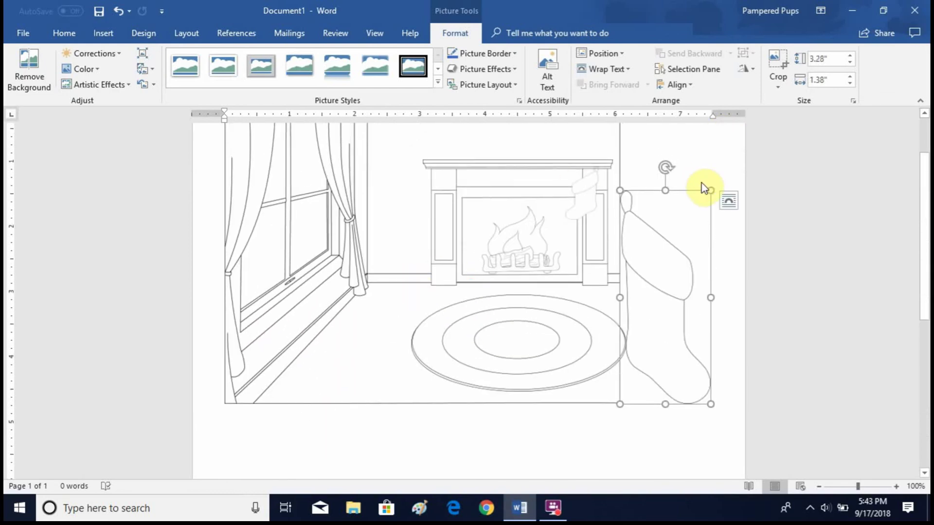
{"action": "left_click_drag", "start_coordinate": [709, 191], "coordinate": [656, 316]}
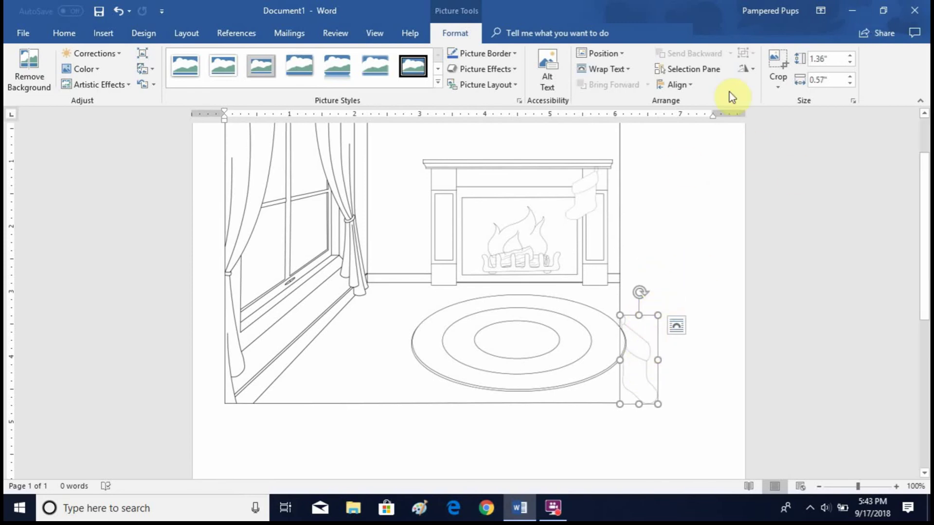
Flip the second stocking horizontally, and flip it back so its toe points right
{"action": "left_click", "coordinate": [751, 76]}
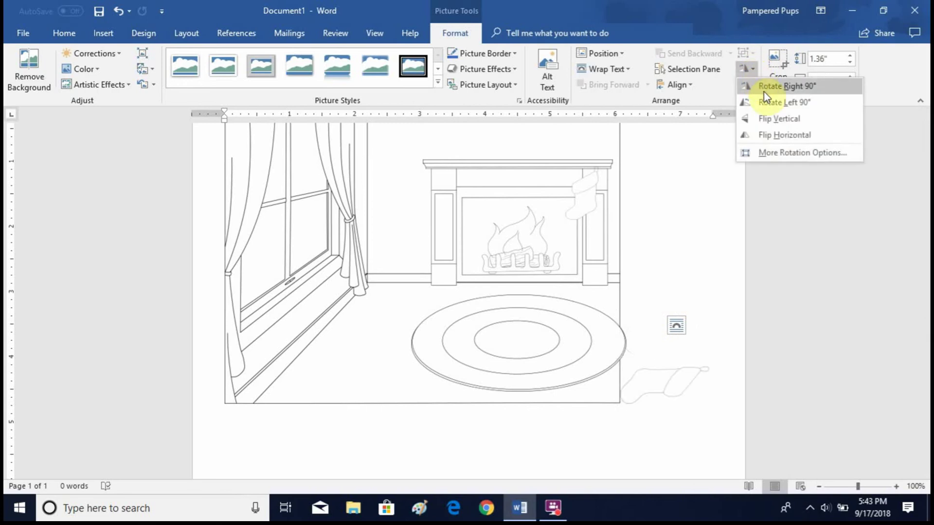
{"action": "left_click", "coordinate": [782, 137]}
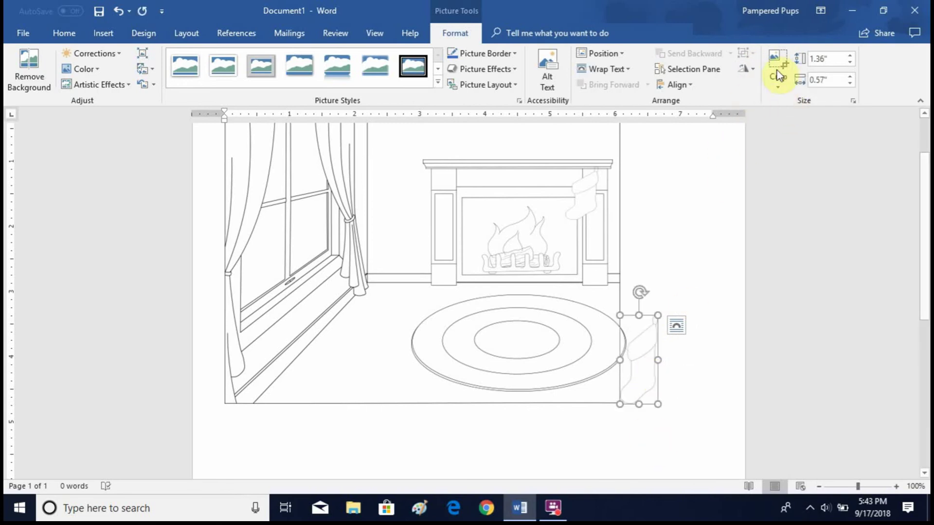
{"action": "left_click", "coordinate": [741, 76]}
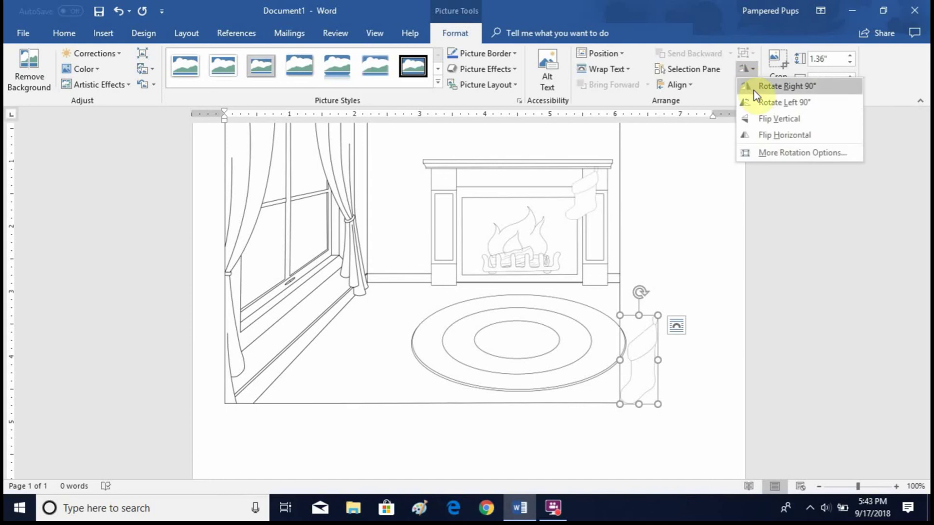
{"action": "left_click", "coordinate": [782, 137]}
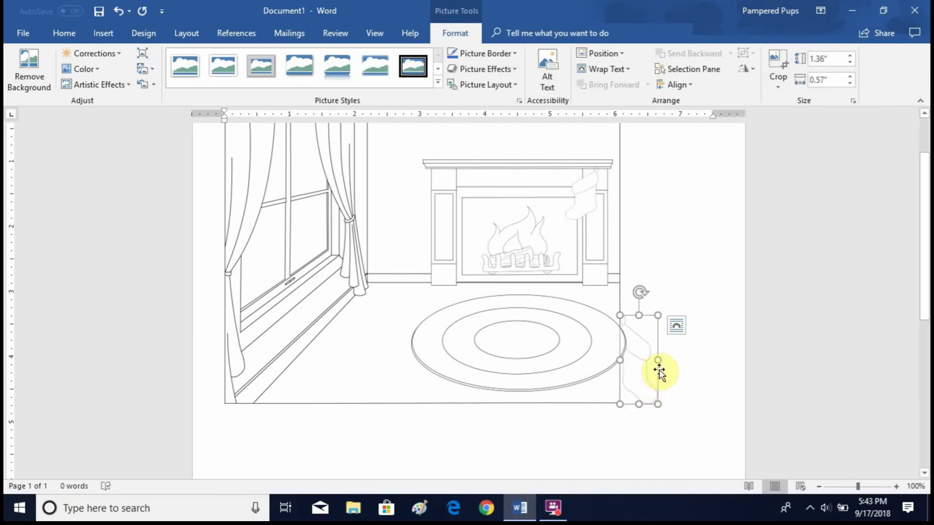
Widen the second stocking to about 0.76", and scale it down to about 1.17" by 0.65"
{"action": "left_click_drag", "start_coordinate": [659, 360], "coordinate": [670, 361]}
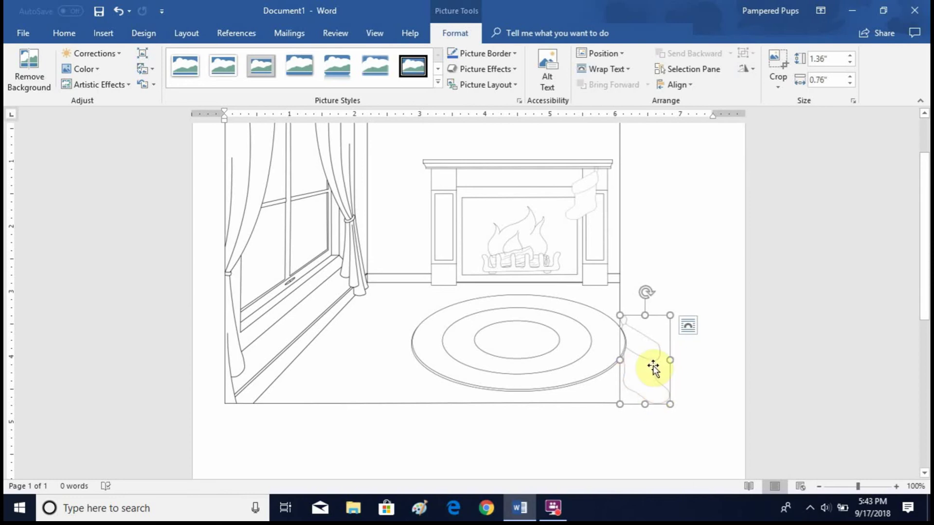
{"action": "left_click", "coordinate": [705, 362]}
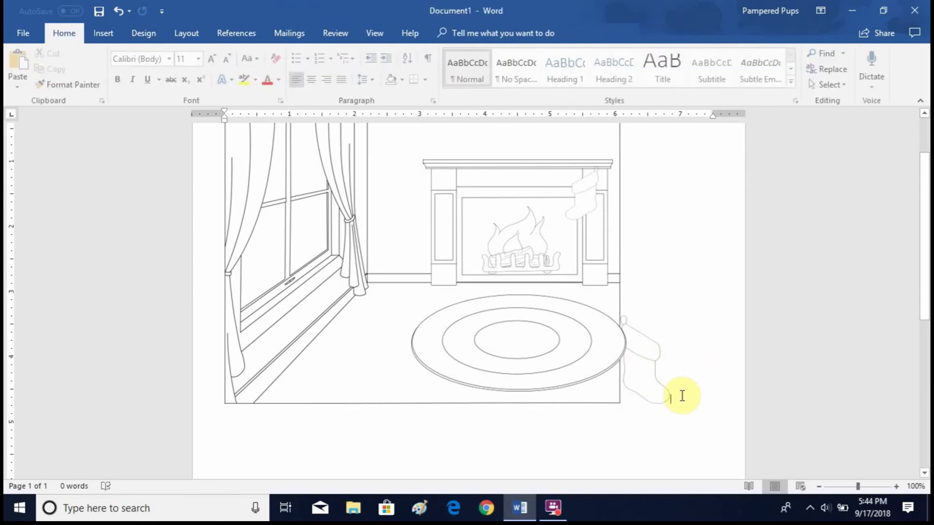
{"action": "left_click", "coordinate": [644, 391]}
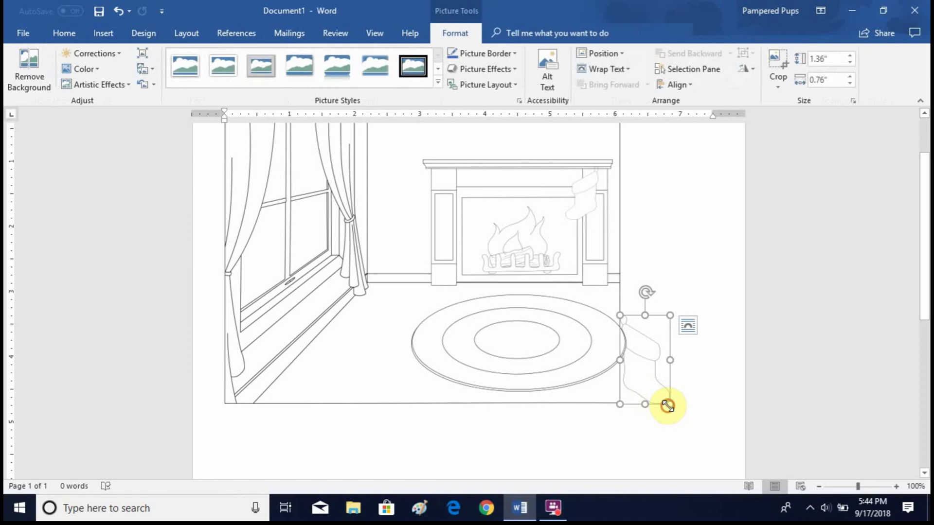
{"action": "left_click_drag", "start_coordinate": [667, 405], "coordinate": [647, 383]}
{"action": "left_click", "coordinate": [688, 369]}
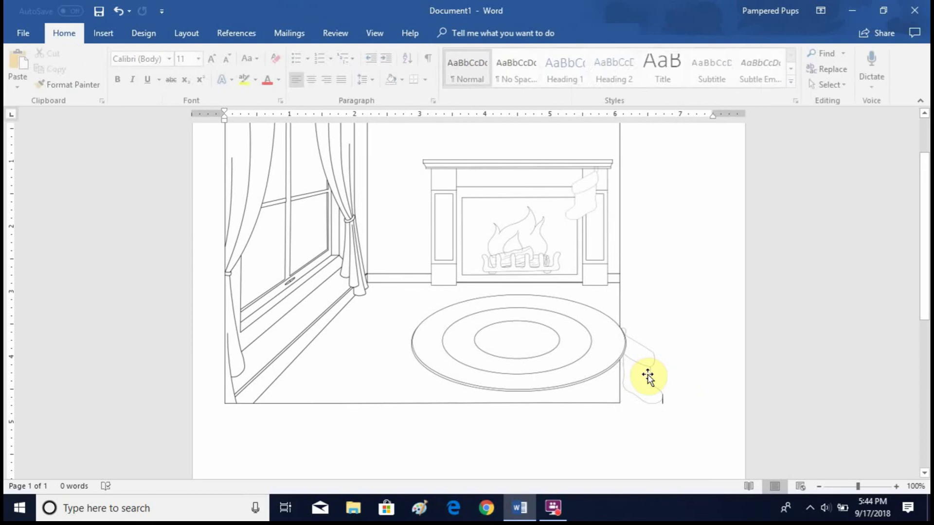
Set the second stocking's text wrapping to In Front of Text and move it onto the left side of the fireplace
{"action": "left_click", "coordinate": [648, 378]}
{"action": "right_click", "coordinate": [647, 377]}
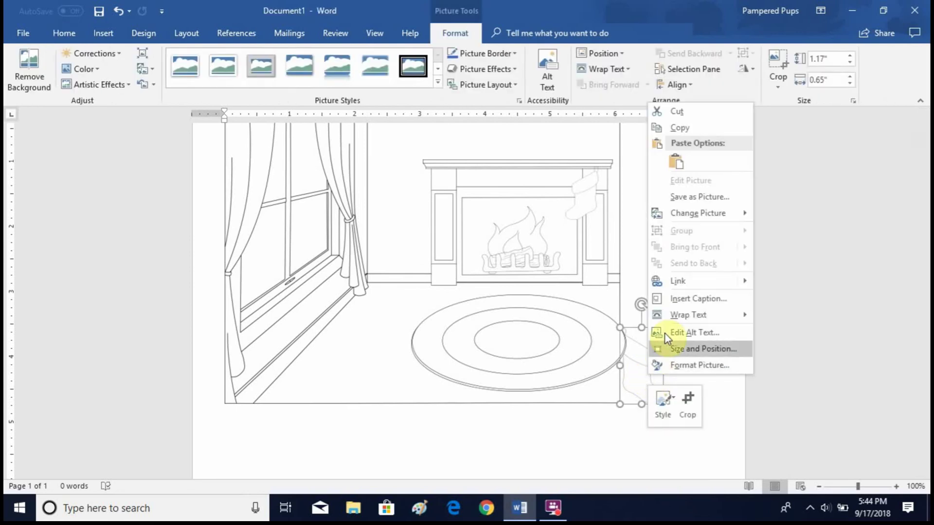
{"action": "mouse_move", "coordinate": [696, 317]}
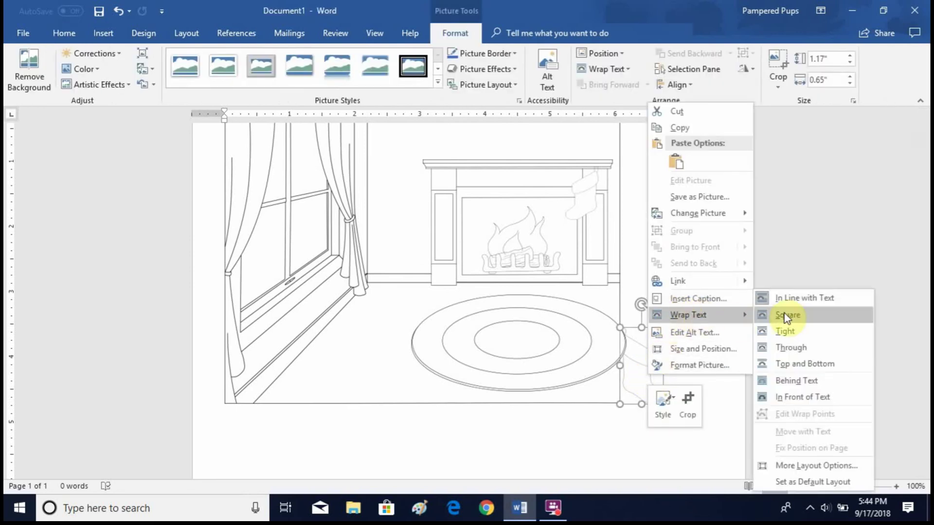
{"action": "left_click", "coordinate": [813, 398]}
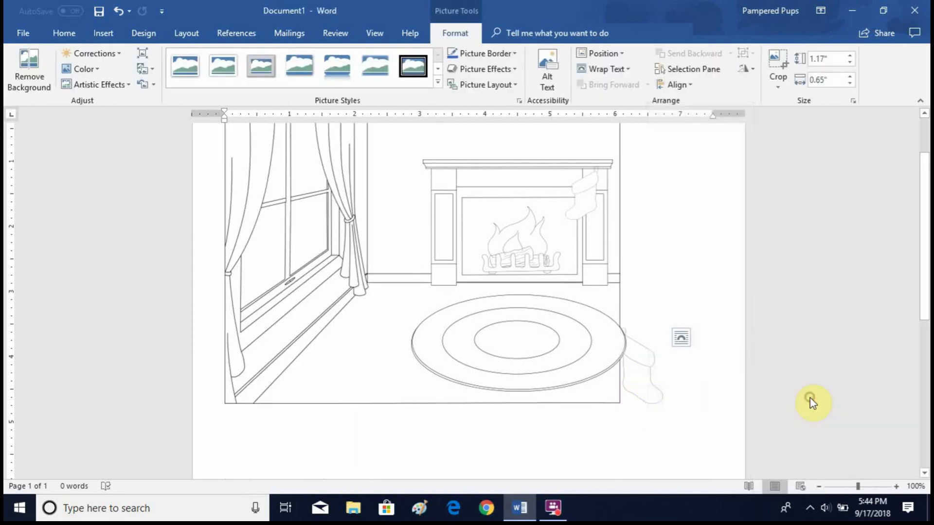
{"action": "left_click_drag", "start_coordinate": [647, 394], "coordinate": [475, 233]}
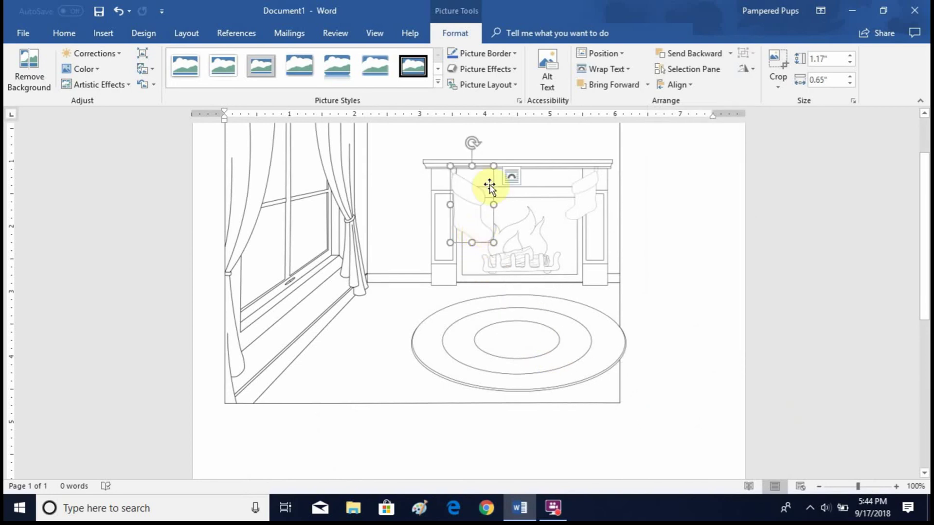
Shrink the second stocking to about 0.95" by 0.53", hang it from the left end of the mantel and deselect it
{"action": "left_click_drag", "start_coordinate": [492, 166], "coordinate": [484, 183]}
{"action": "left_click_drag", "start_coordinate": [466, 223], "coordinate": [462, 211]}
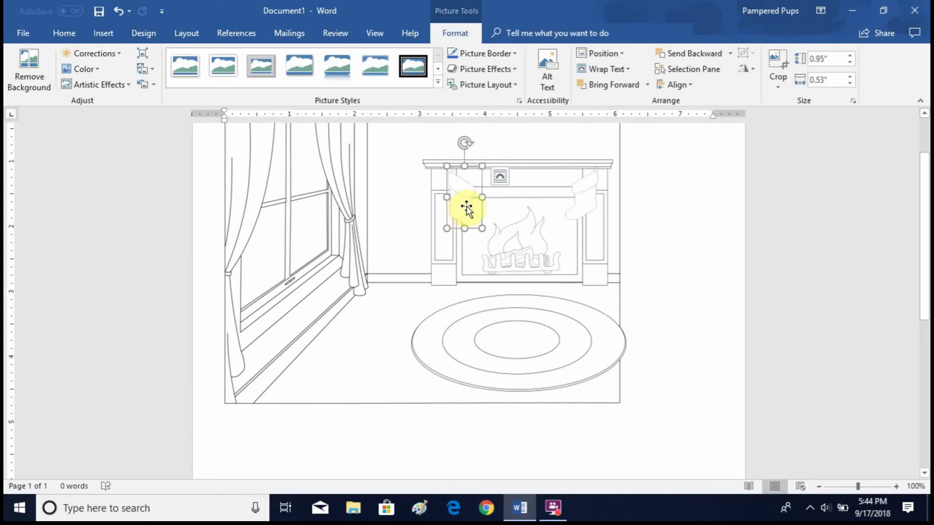
{"action": "left_click_drag", "start_coordinate": [465, 206], "coordinate": [458, 204]}
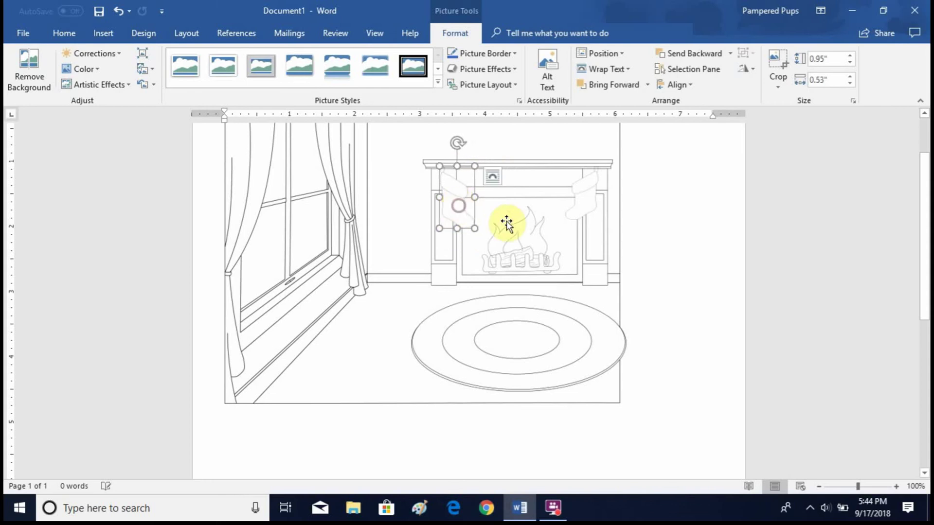
{"action": "left_click", "coordinate": [696, 239]}
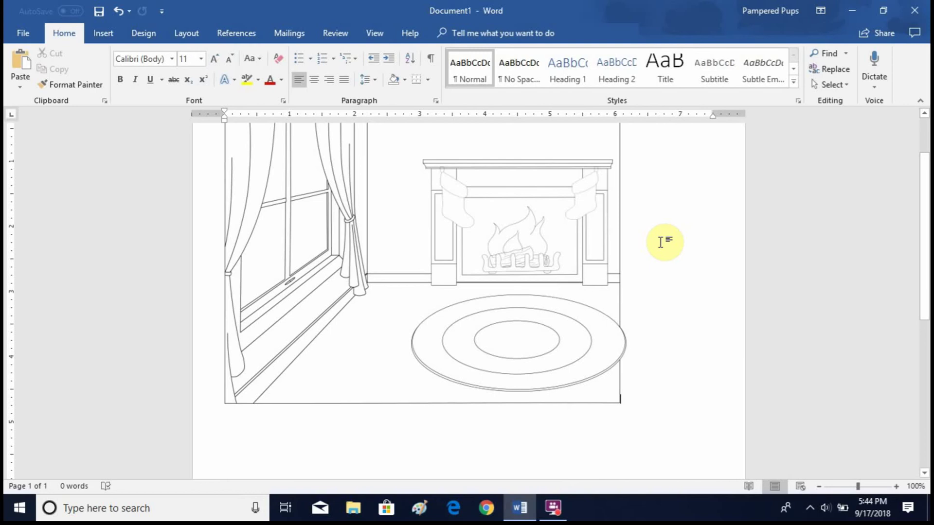
Insert the PNG Before the Ride picture from the Christmas Bundle folder after the room picture
{"action": "scroll", "coordinate": [661, 240], "scroll_direction": "up", "scroll_amount": 1}
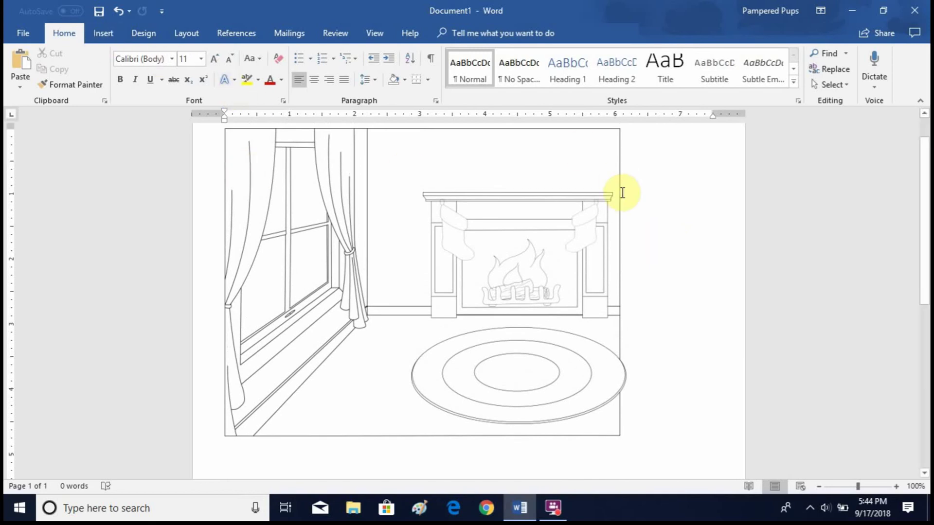
{"action": "left_click", "coordinate": [102, 34]}
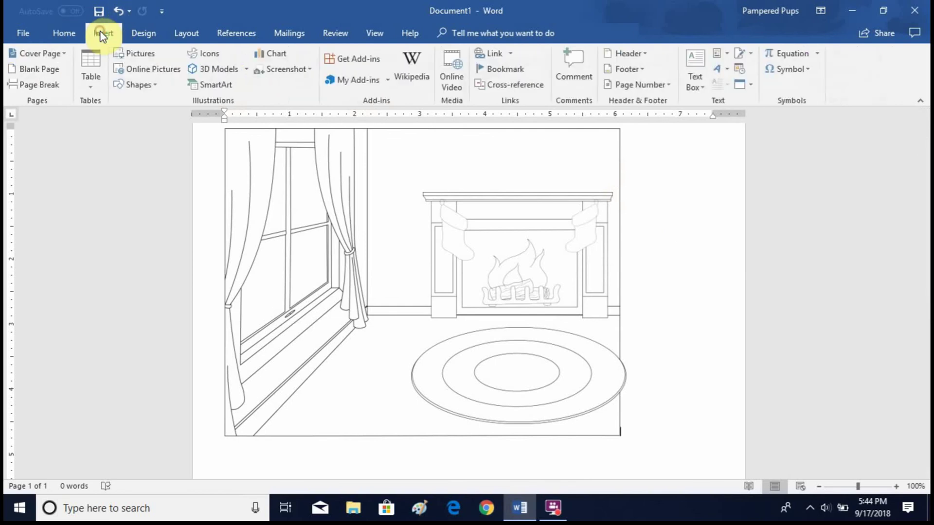
{"action": "left_click", "coordinate": [137, 56]}
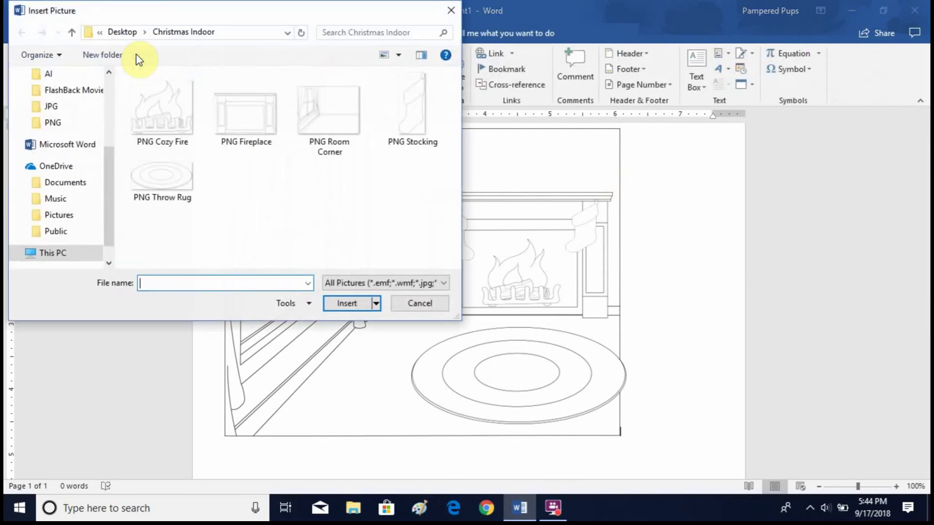
{"action": "left_click_drag", "start_coordinate": [107, 151], "coordinate": [113, 116]}
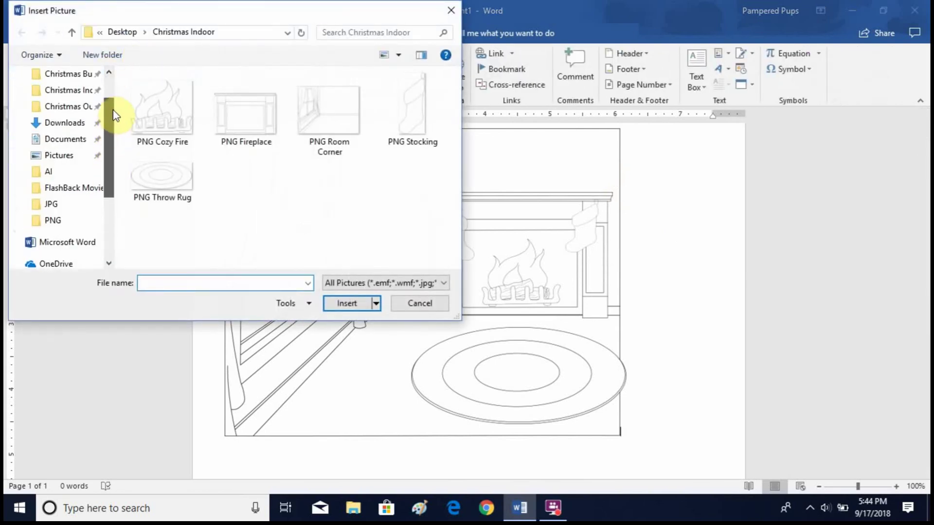
{"action": "left_click", "coordinate": [83, 75]}
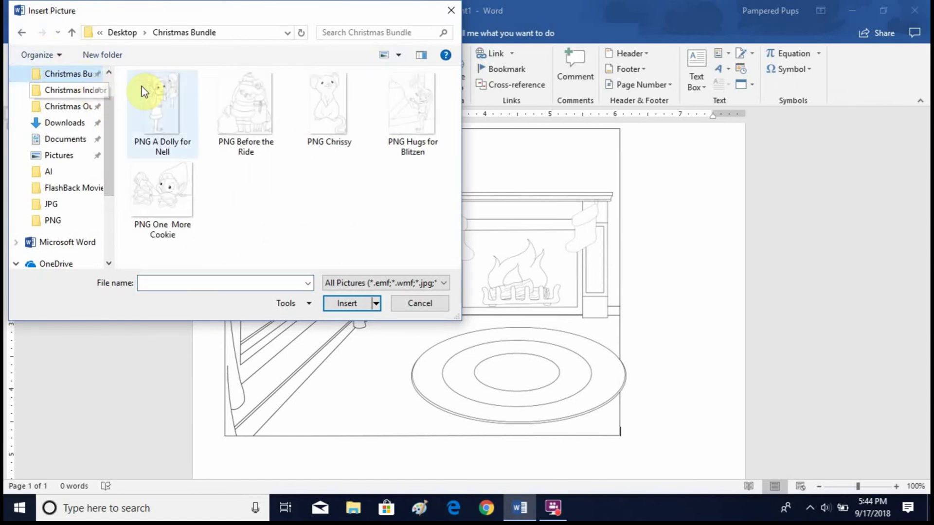
{"action": "left_click", "coordinate": [238, 93]}
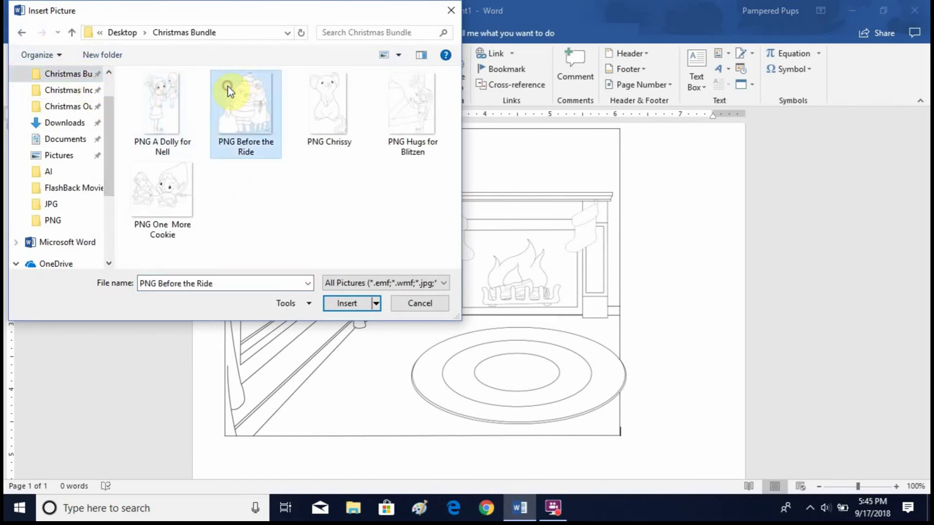
{"action": "left_click", "coordinate": [347, 304]}
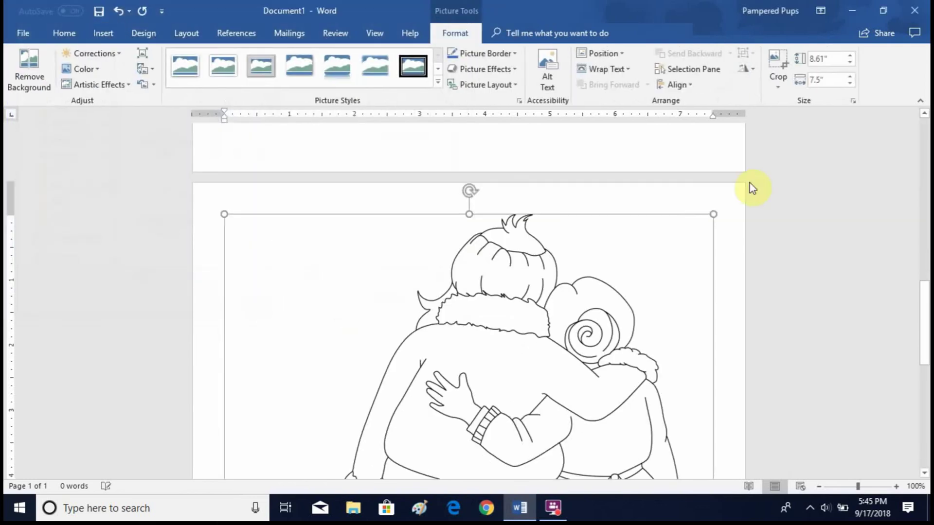
Shrink the Before the Ride picture to about 3.68" by 3.21" and set its text wrapping to In Front of Text
{"action": "left_click_drag", "start_coordinate": [714, 215], "coordinate": [500, 411]}
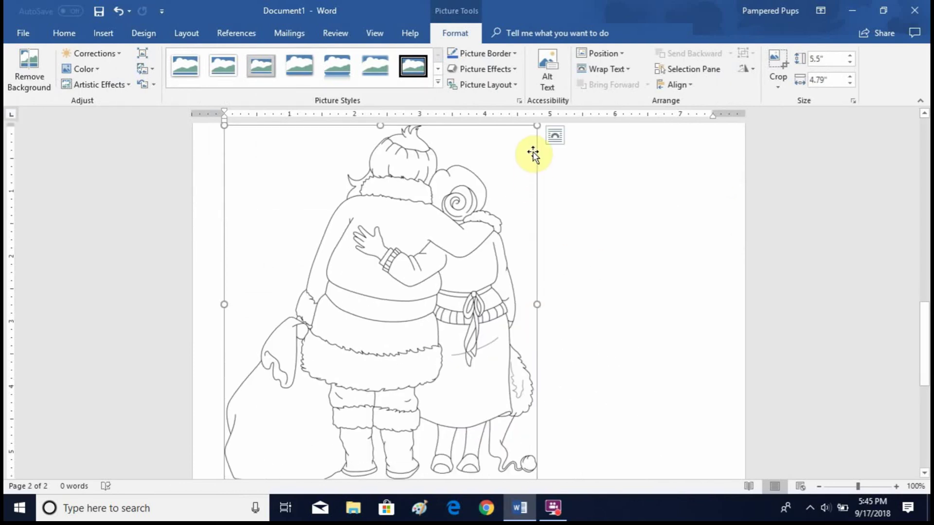
{"action": "left_click_drag", "start_coordinate": [536, 126], "coordinate": [431, 261]}
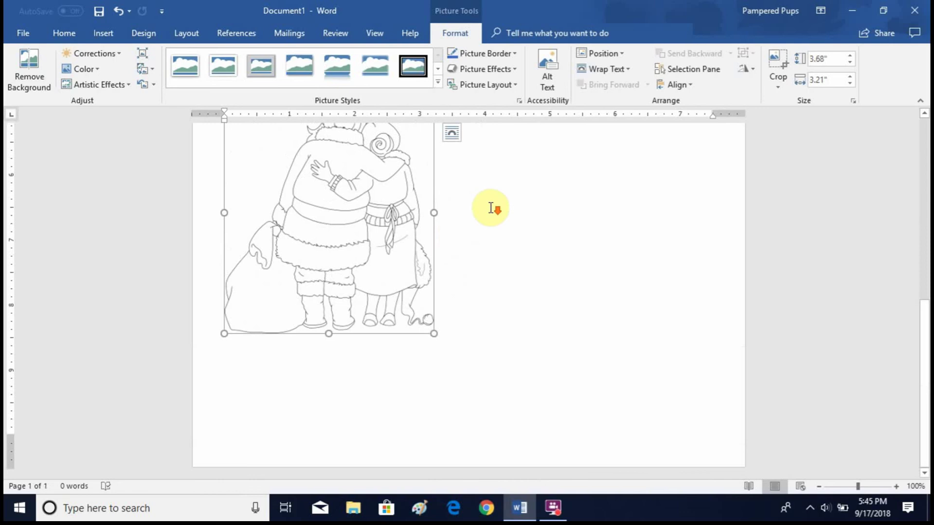
{"action": "right_click", "coordinate": [354, 221]}
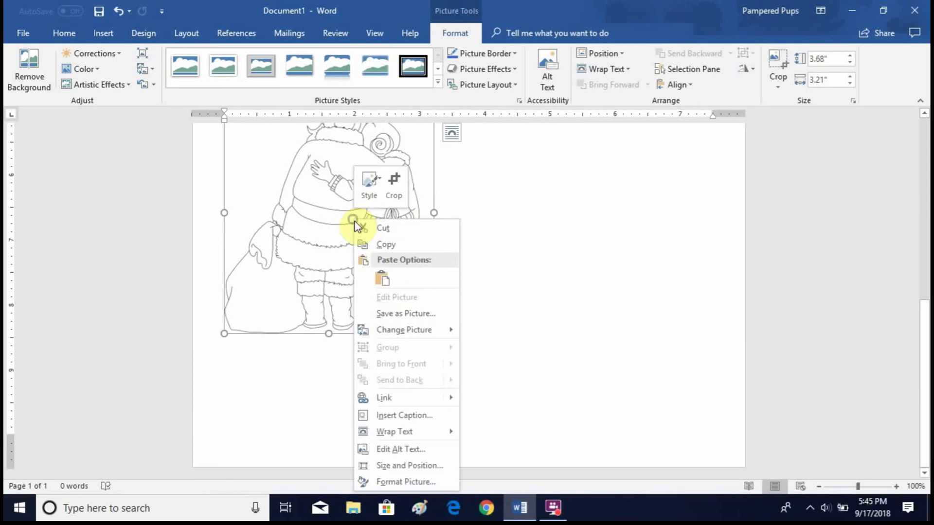
{"action": "left_click", "coordinate": [389, 431]}
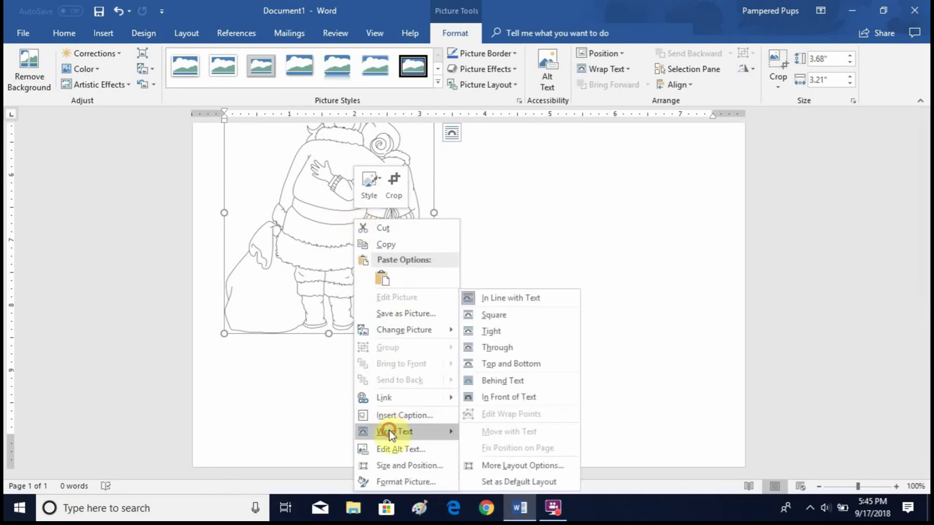
{"action": "left_click", "coordinate": [507, 399]}
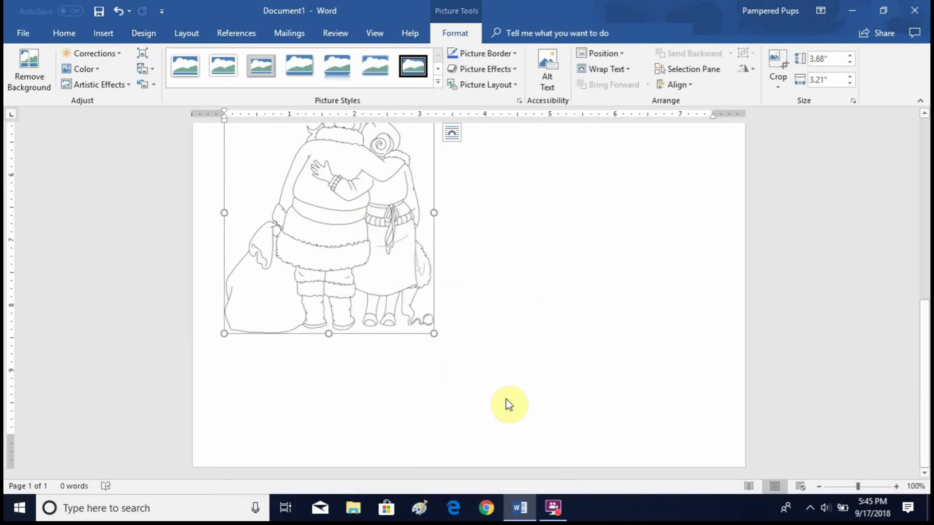
Move the Before the Ride couple up from below the room onto the rug in front of the fireplace
{"action": "scroll", "coordinate": [572, 278], "scroll_direction": "up", "scroll_amount": 5}
{"action": "left_click_drag", "start_coordinate": [375, 246], "coordinate": [489, 126]}
{"action": "scroll", "coordinate": [582, 298], "scroll_direction": "up", "scroll_amount": 5}
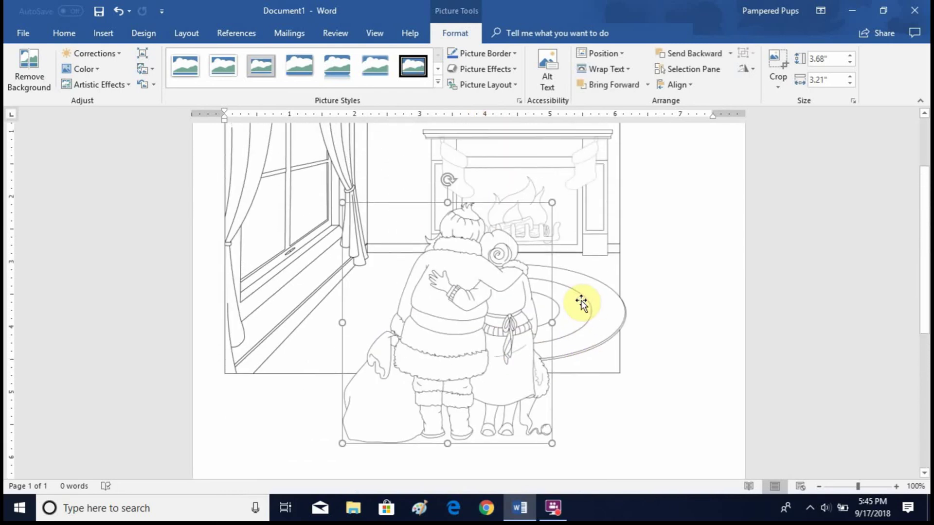
{"action": "left_click_drag", "start_coordinate": [461, 329], "coordinate": [514, 231]}
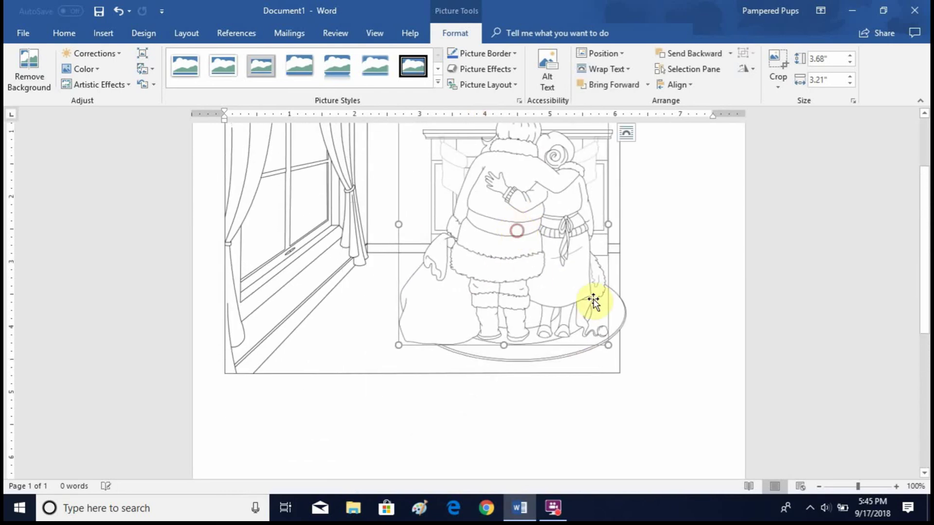
Scale the couple down to about 3.09" by 2.69", center them on the rug before the fireplace and deselect the picture
{"action": "scroll", "coordinate": [600, 304], "scroll_direction": "up", "scroll_amount": 3}
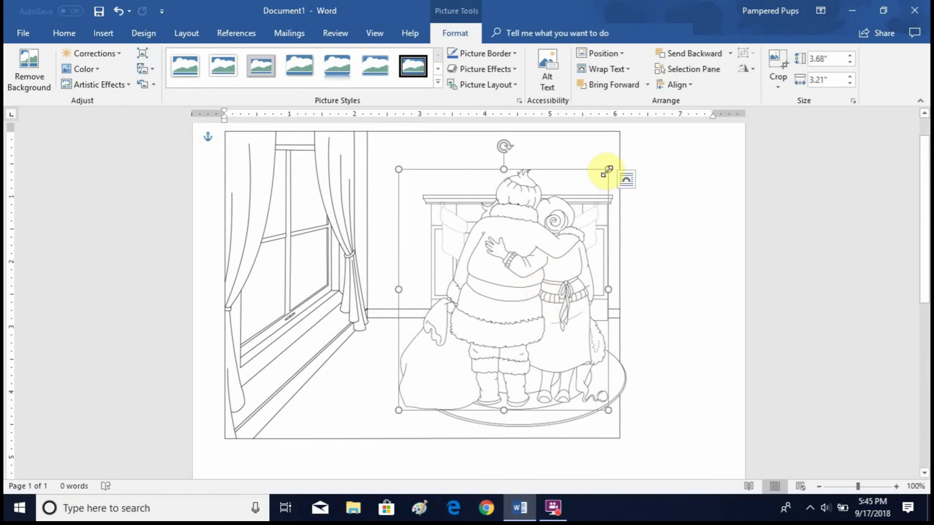
{"action": "left_click_drag", "start_coordinate": [606, 170], "coordinate": [584, 199]}
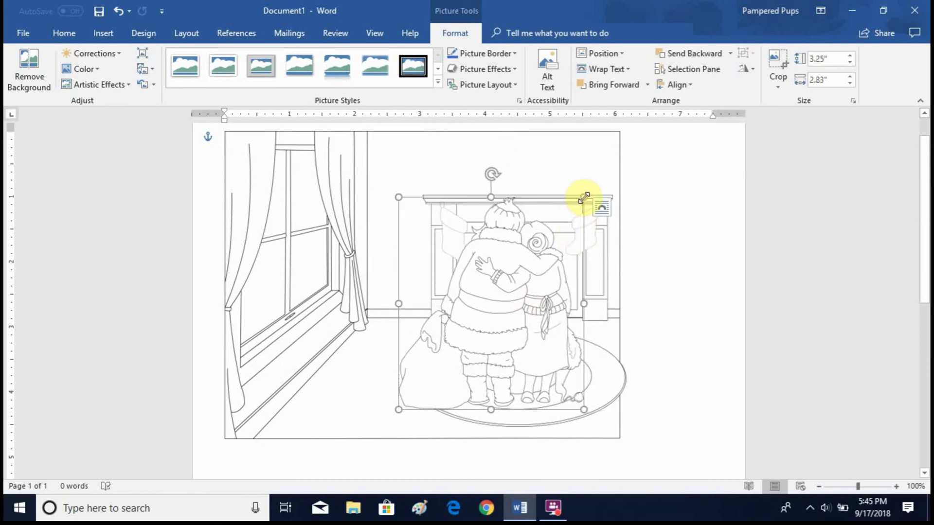
{"action": "left_click_drag", "start_coordinate": [583, 197], "coordinate": [574, 209]}
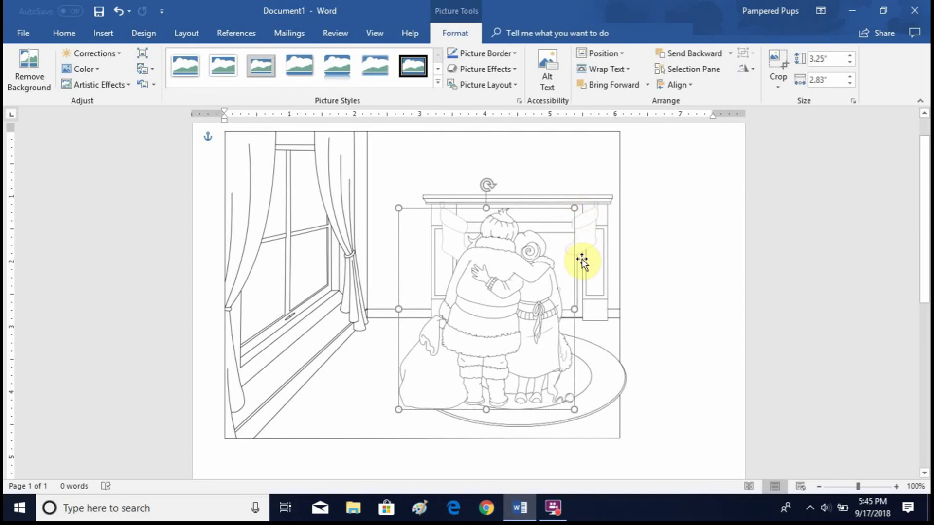
{"action": "left_click_drag", "start_coordinate": [490, 305], "coordinate": [510, 292]}
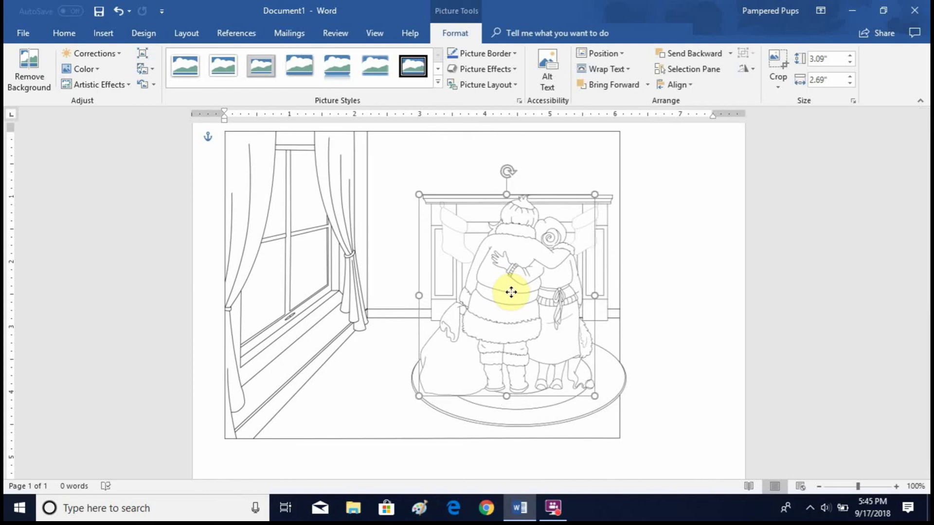
{"action": "left_click_drag", "start_coordinate": [511, 292], "coordinate": [511, 291]}
{"action": "left_click", "coordinate": [665, 298]}
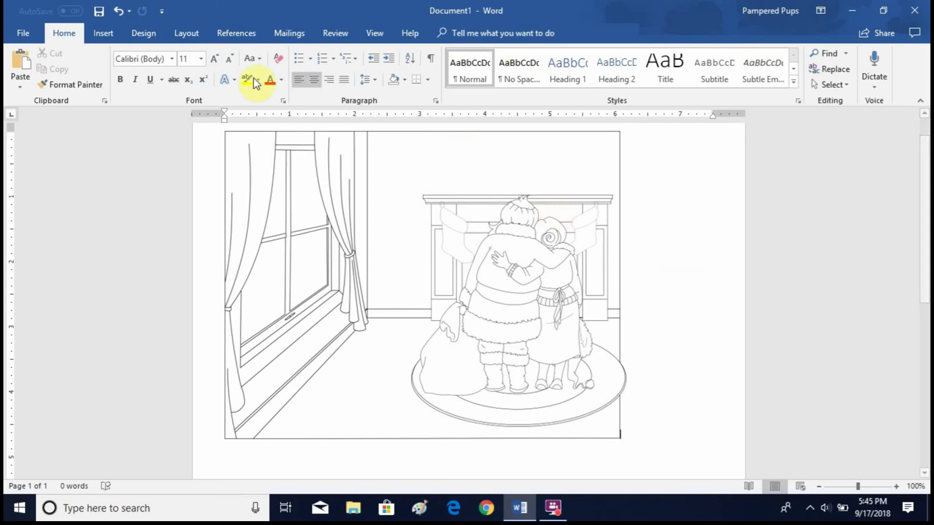
Insert the PNG Mistletoe picture from the Christmas Outdoor folder after the room picture
{"action": "left_click", "coordinate": [106, 34]}
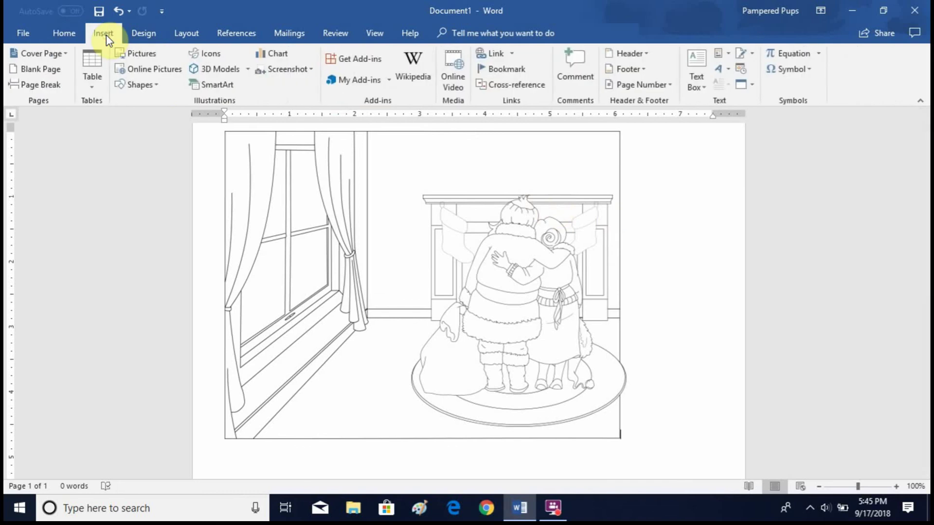
{"action": "left_click", "coordinate": [132, 54]}
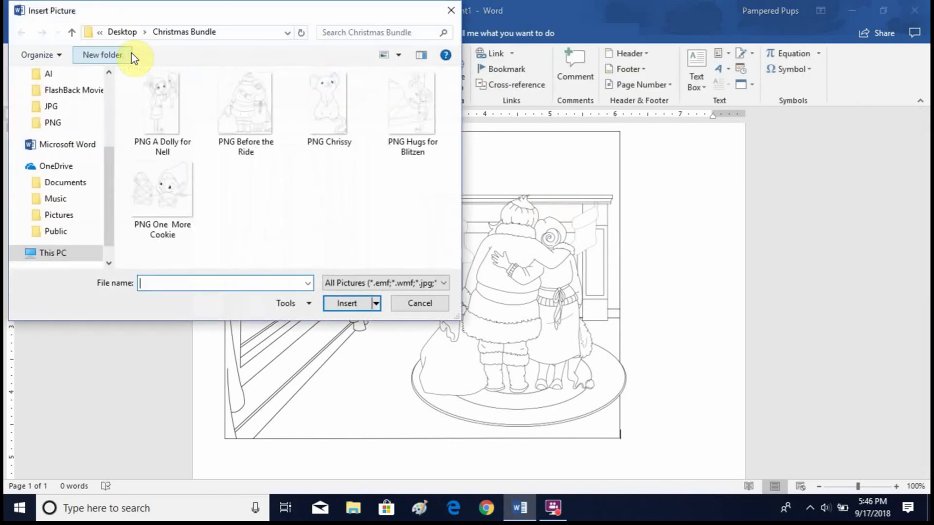
{"action": "left_click_drag", "start_coordinate": [108, 195], "coordinate": [117, 139]}
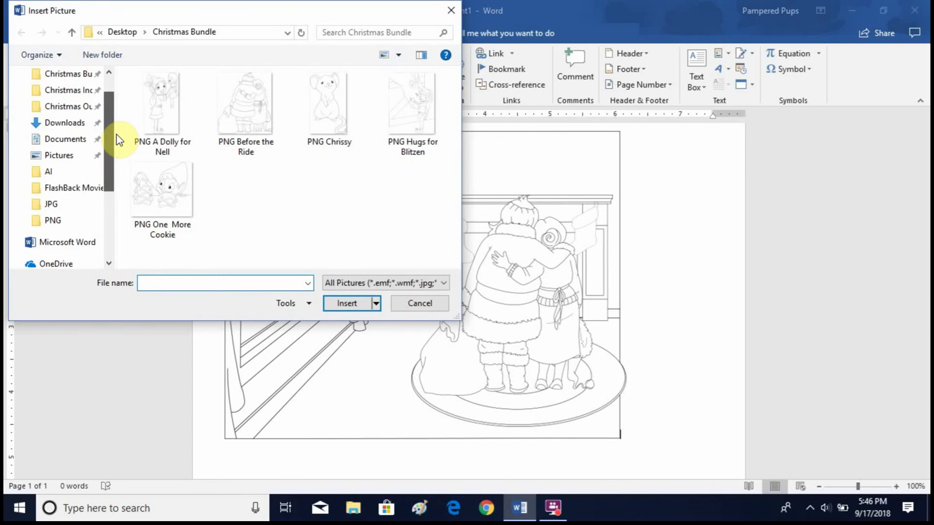
{"action": "left_click", "coordinate": [68, 107]}
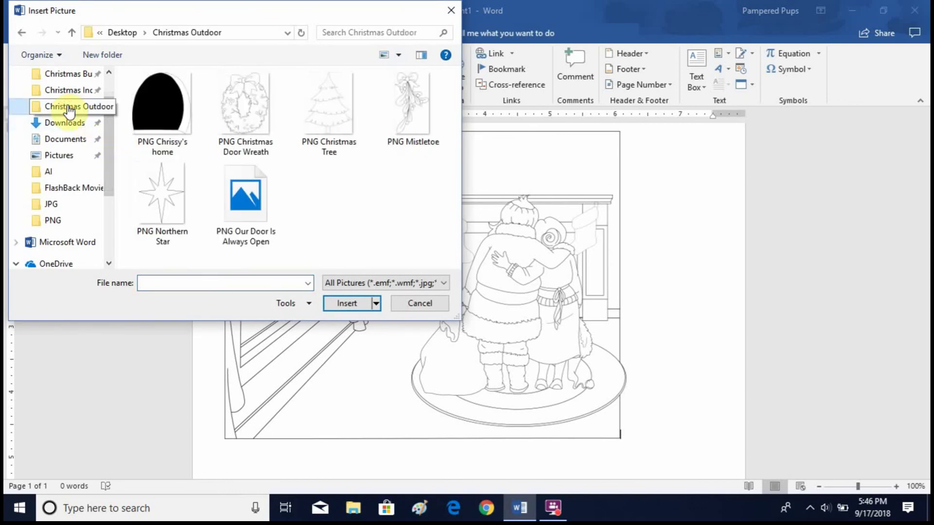
{"action": "left_click", "coordinate": [416, 95]}
{"action": "left_click", "coordinate": [347, 304]}
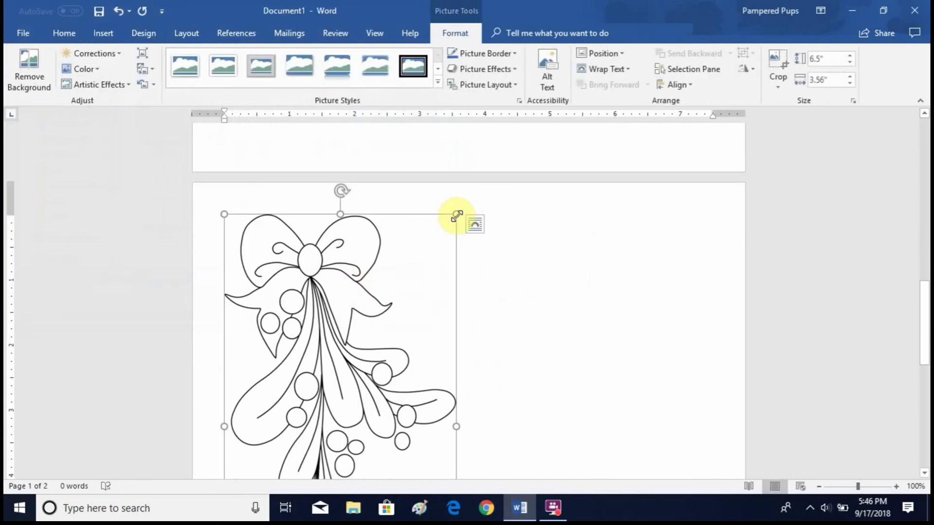
Shrink the mistletoe to about 1.73" by 0.95" and set its text wrapping to In Front of Text
{"action": "left_click_drag", "start_coordinate": [454, 217], "coordinate": [225, 427]}
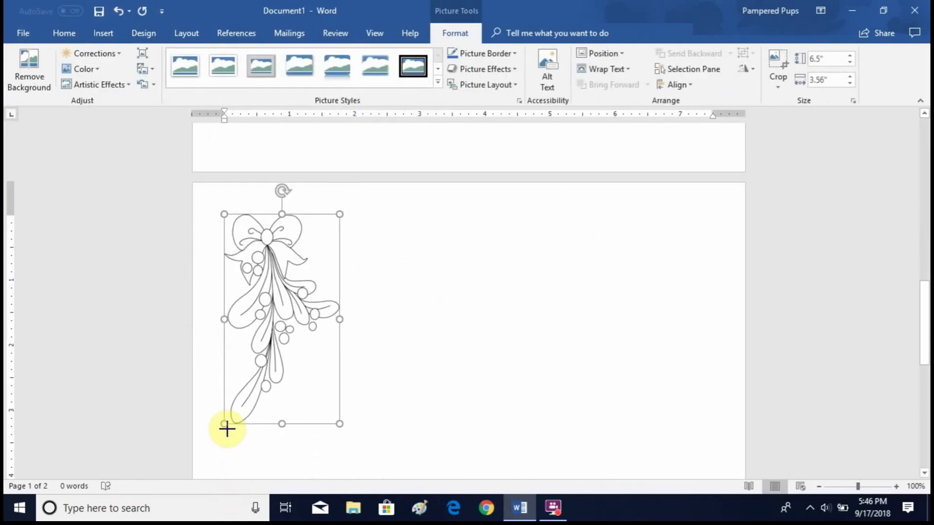
{"action": "scroll", "coordinate": [351, 256], "scroll_direction": "up", "scroll_amount": 2}
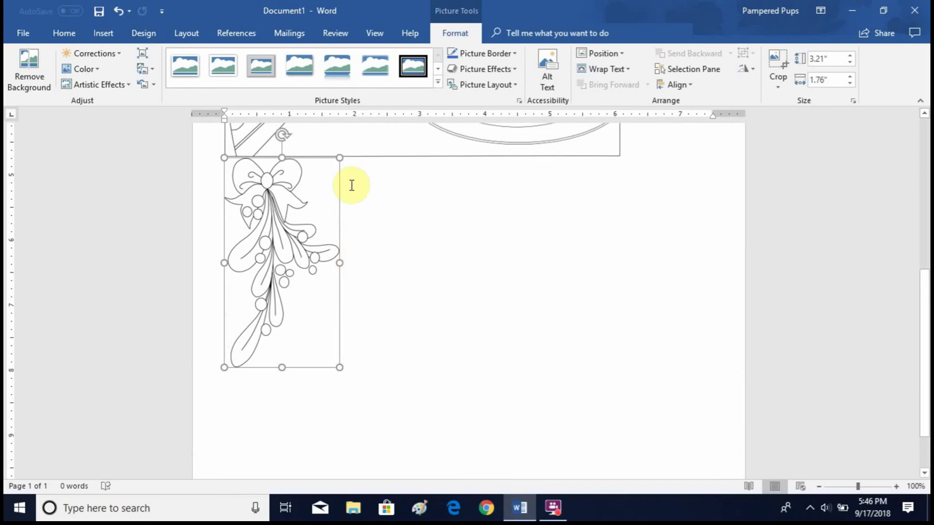
{"action": "left_click_drag", "start_coordinate": [333, 367], "coordinate": [279, 271]}
{"action": "scroll", "coordinate": [592, 309], "scroll_direction": "up", "scroll_amount": 7}
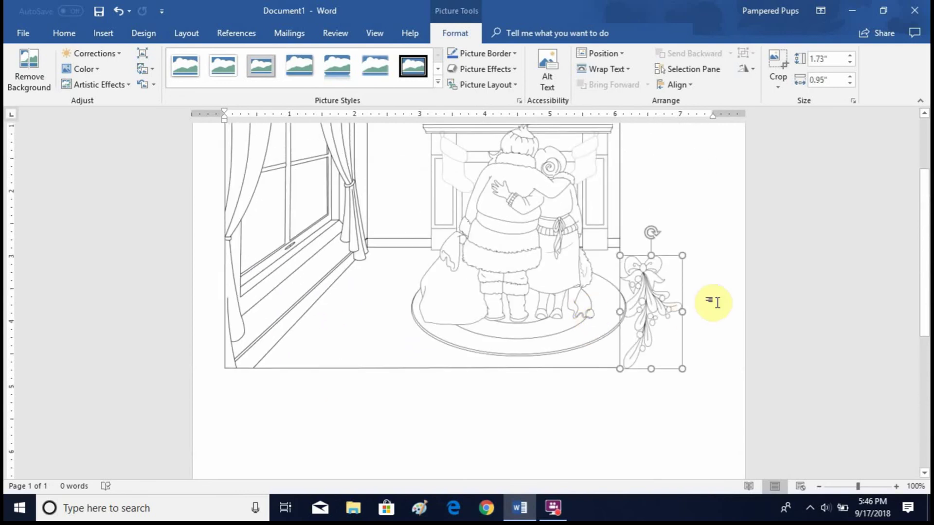
{"action": "right_click", "coordinate": [654, 293]}
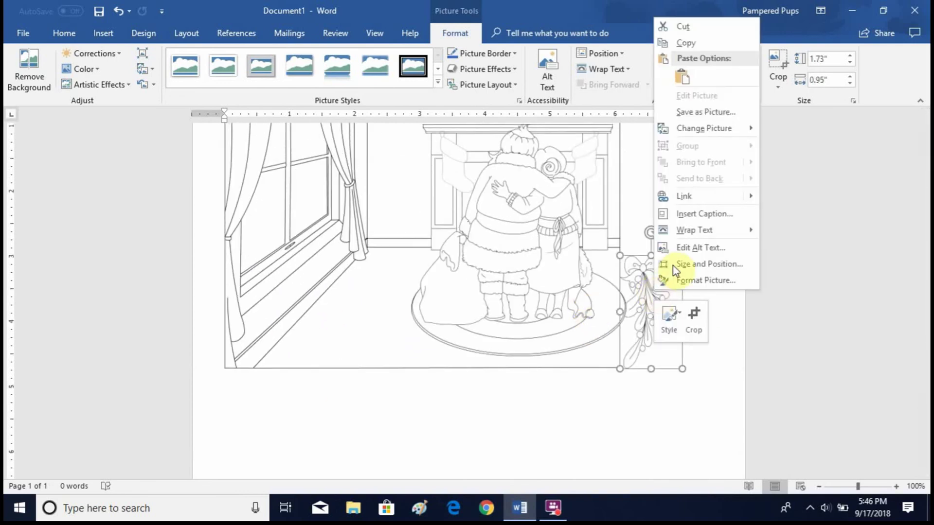
{"action": "mouse_move", "coordinate": [691, 234]}
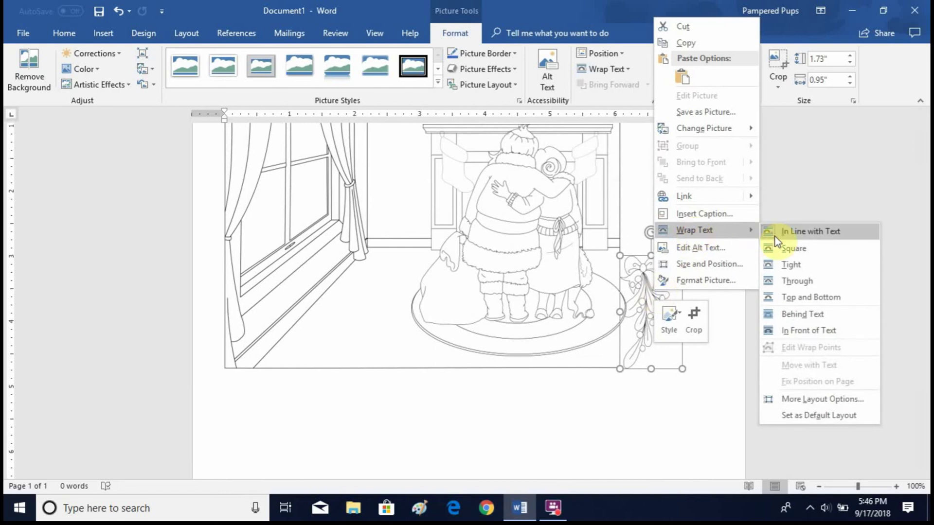
{"action": "left_click", "coordinate": [806, 332]}
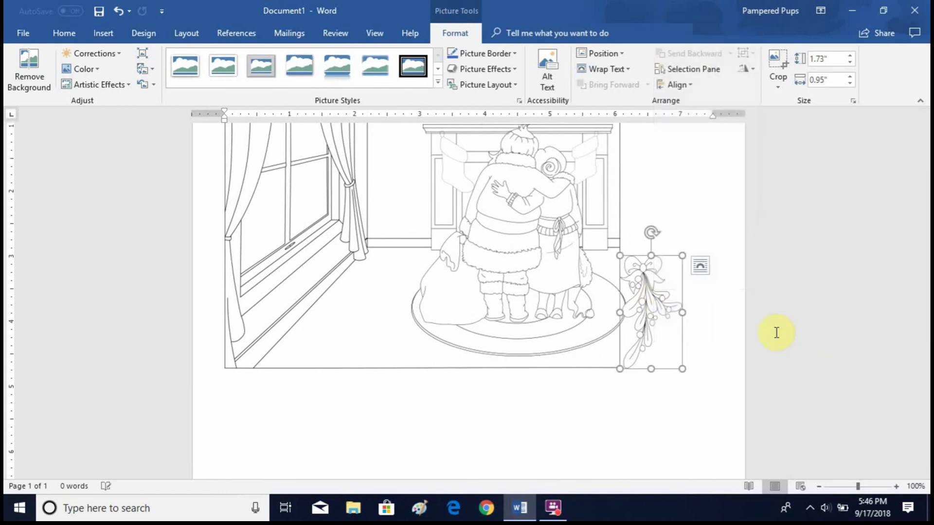
Scale the mistletoe down to about 0.69" by 0.38", place it above the mantel over the couple and deselect it
{"action": "left_click_drag", "start_coordinate": [683, 256], "coordinate": [553, 257]}
{"action": "scroll", "coordinate": [548, 315], "scroll_direction": "up", "scroll_amount": 3}
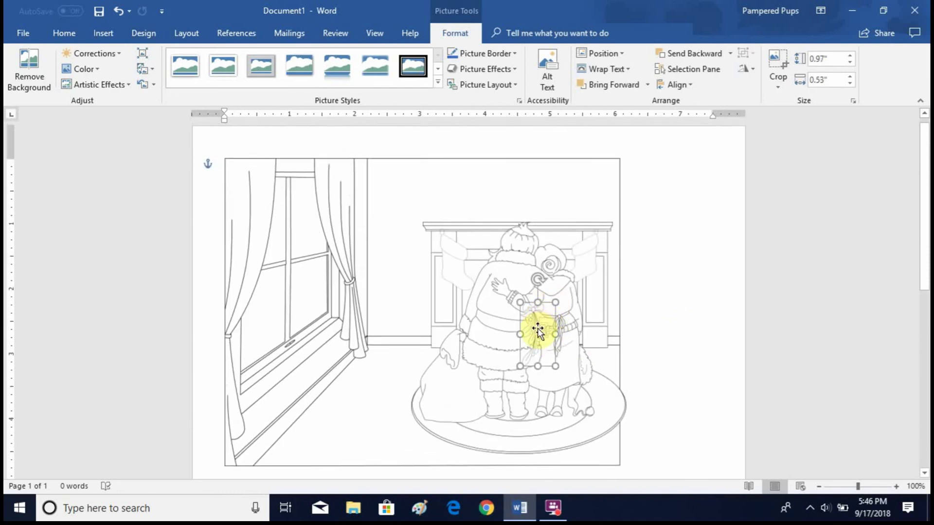
{"action": "left_click_drag", "start_coordinate": [535, 328], "coordinate": [542, 186]}
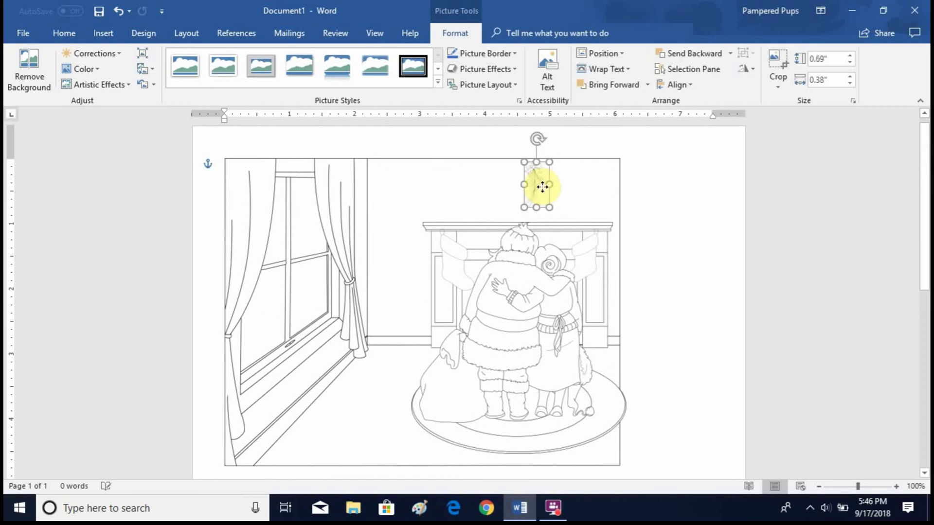
{"action": "left_click", "coordinate": [662, 213]}
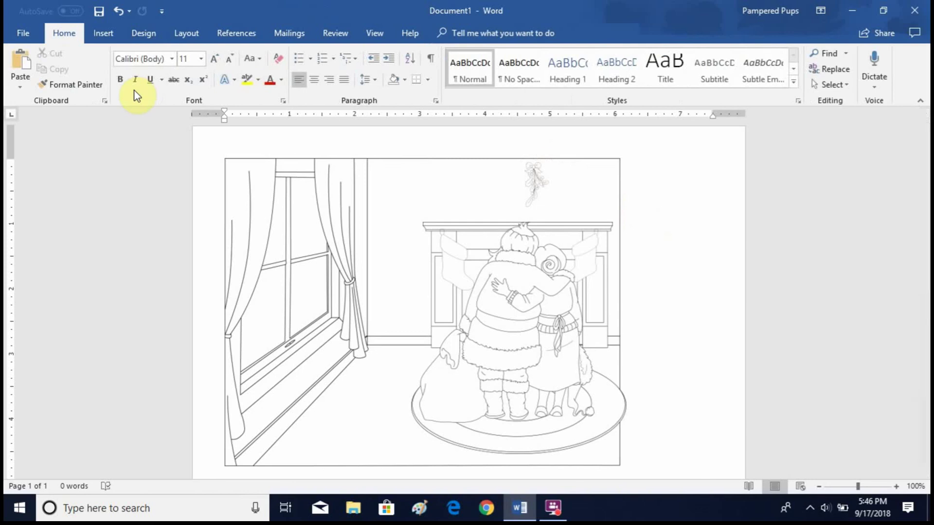
Insert the PNG Christmas Tree picture from the Christmas Outdoor folder after the room picture
{"action": "left_click", "coordinate": [105, 32]}
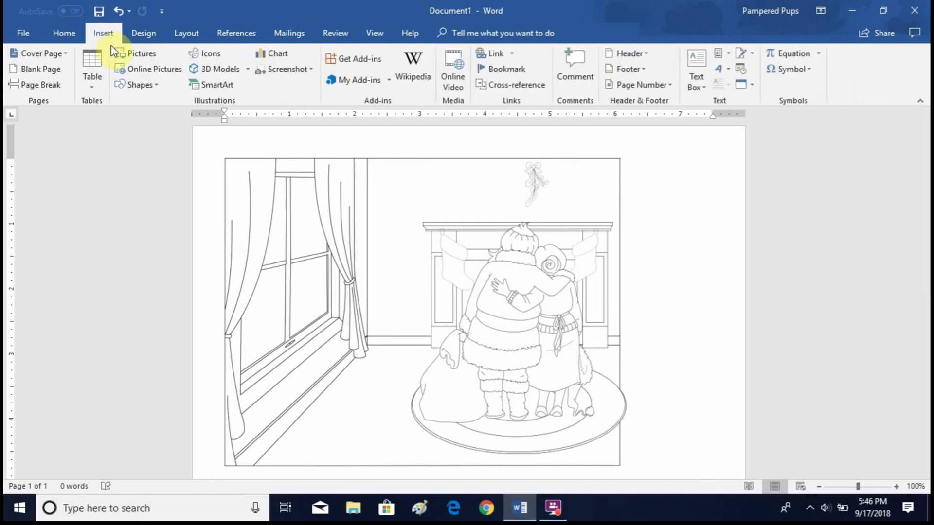
{"action": "left_click", "coordinate": [132, 59]}
{"action": "left_click", "coordinate": [339, 116]}
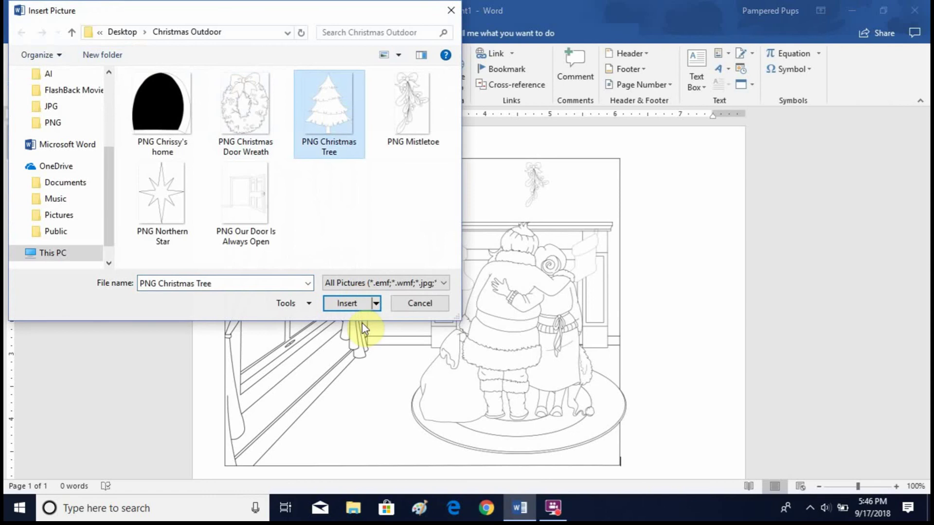
{"action": "left_click", "coordinate": [356, 309]}
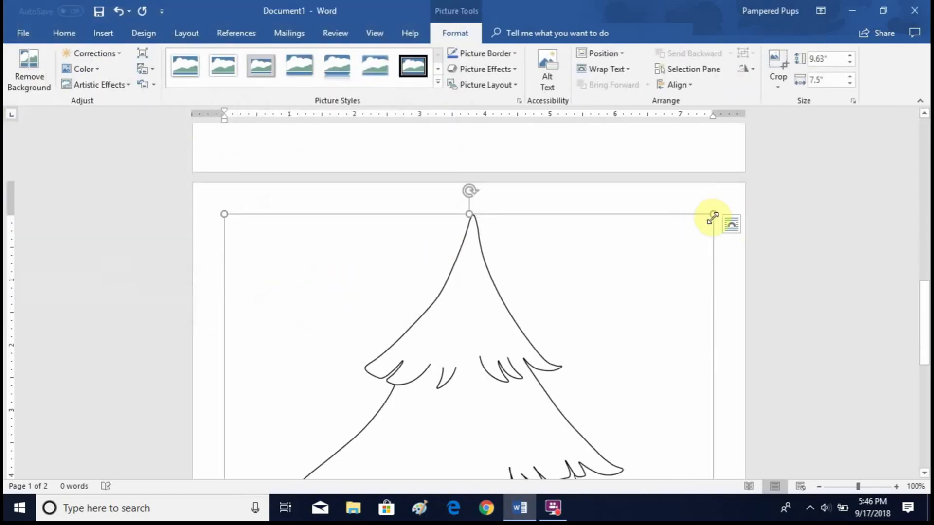
Scale the Christmas tree picture down proportionally to about 2.7" by 2.1"
{"action": "left_click_drag", "start_coordinate": [712, 214], "coordinate": [393, 405]}
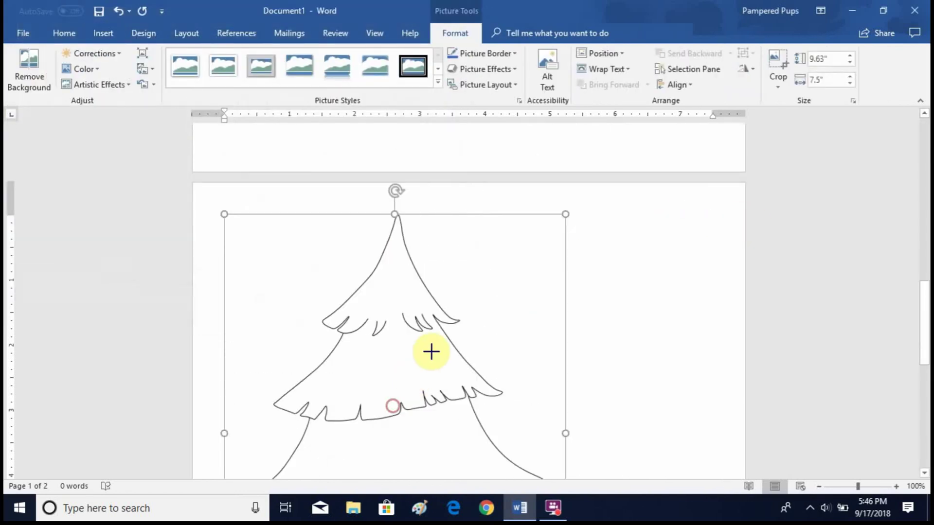
{"action": "scroll", "coordinate": [549, 215], "scroll_direction": "down", "scroll_amount": 1}
{"action": "scroll", "coordinate": [548, 215], "scroll_direction": "down", "scroll_amount": 2}
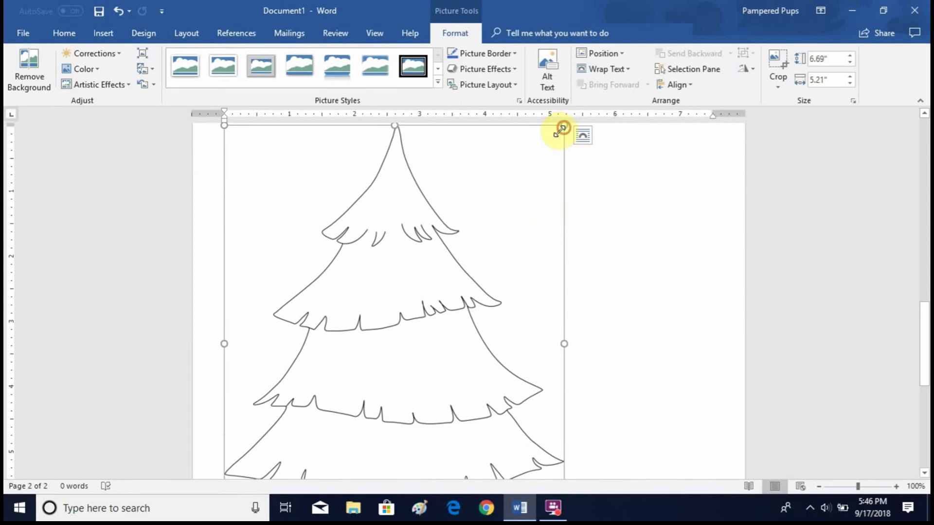
{"action": "left_click_drag", "start_coordinate": [560, 131], "coordinate": [348, 268]}
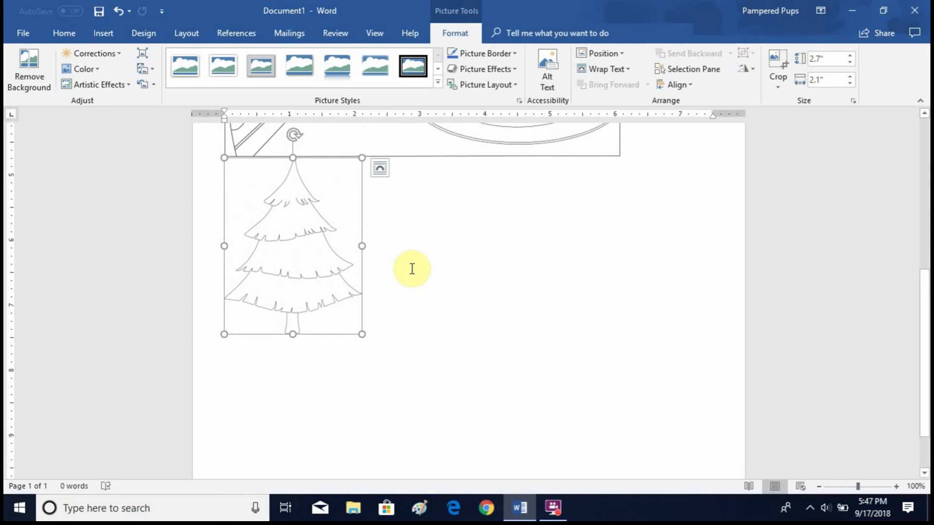
Narrow the Christmas tree to about 1.42" wide and stretch its height to about 2.83"
{"action": "left_click_drag", "start_coordinate": [361, 246], "coordinate": [316, 260]}
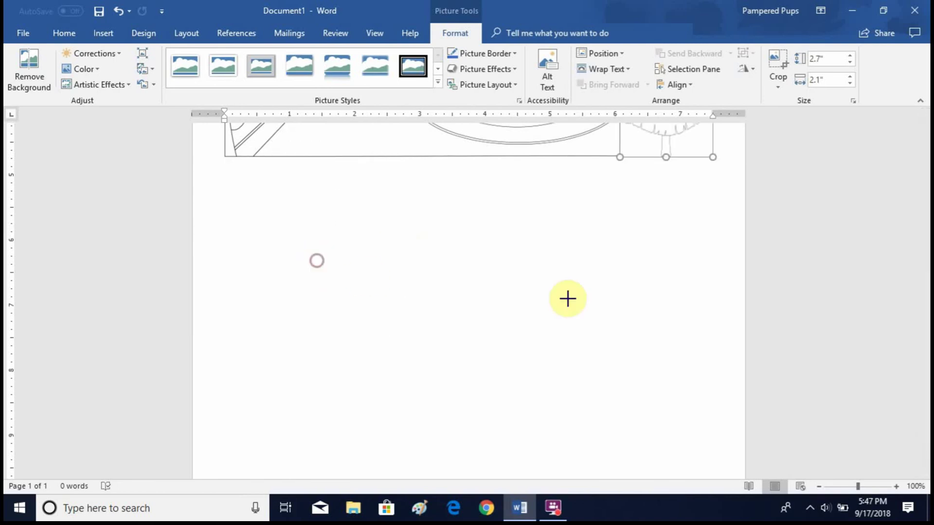
{"action": "scroll", "coordinate": [569, 298], "scroll_direction": "up", "scroll_amount": 10}
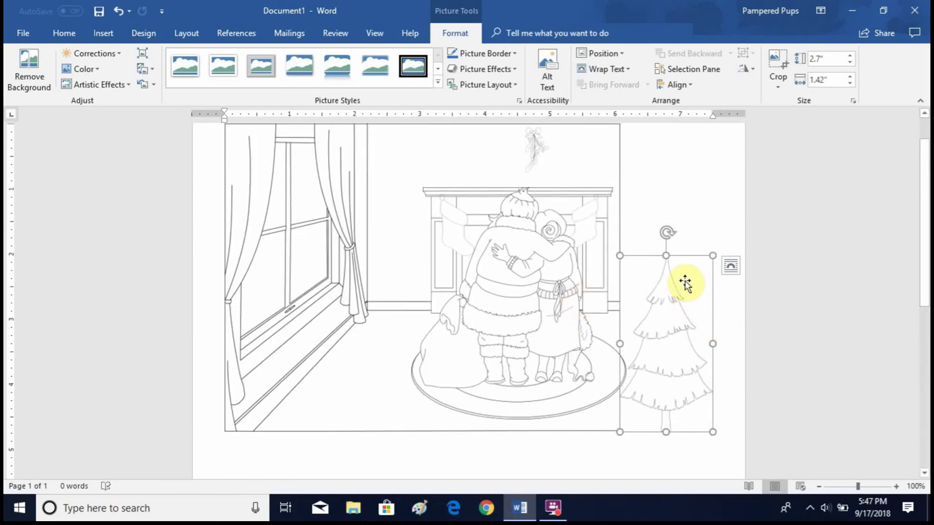
{"action": "left_click_drag", "start_coordinate": [667, 255], "coordinate": [669, 246]}
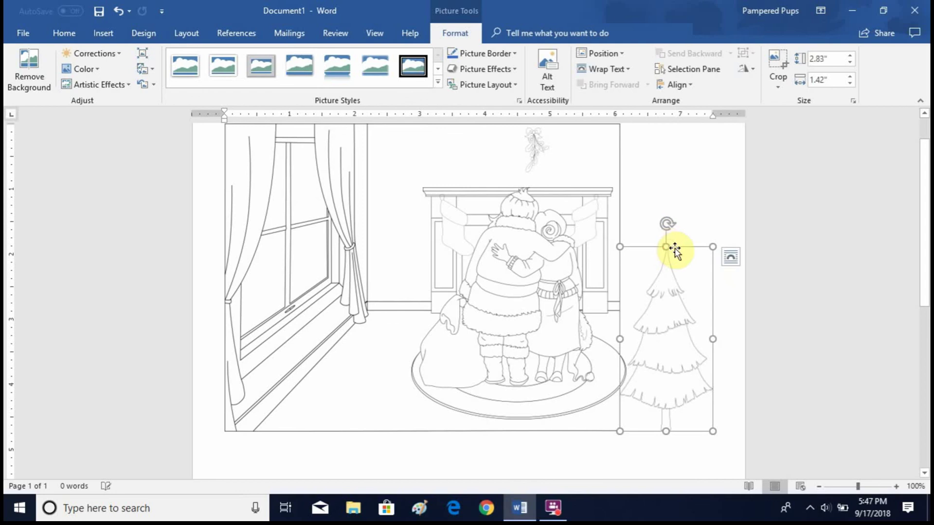
Set the Christmas tree's text wrapping to In Front of Text and place it in the room between the window and the fireplace
{"action": "right_click", "coordinate": [691, 311]}
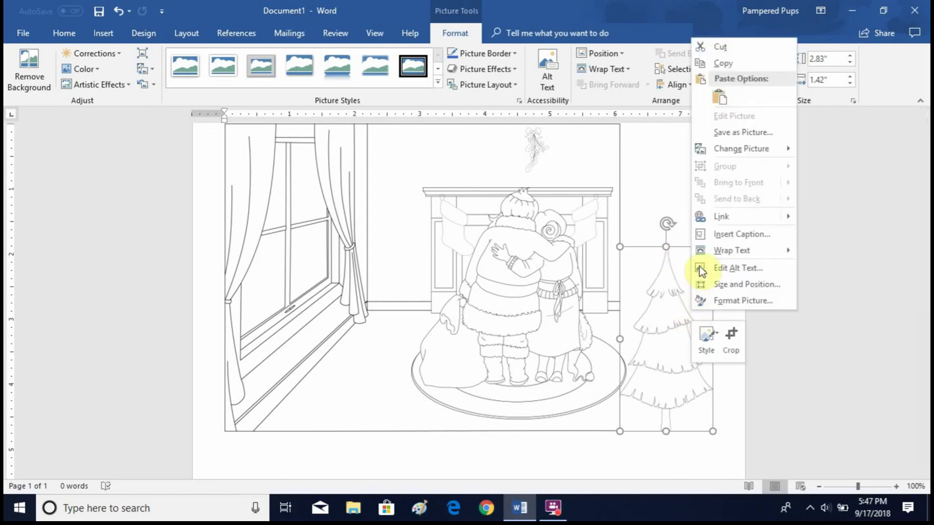
{"action": "mouse_move", "coordinate": [722, 251]}
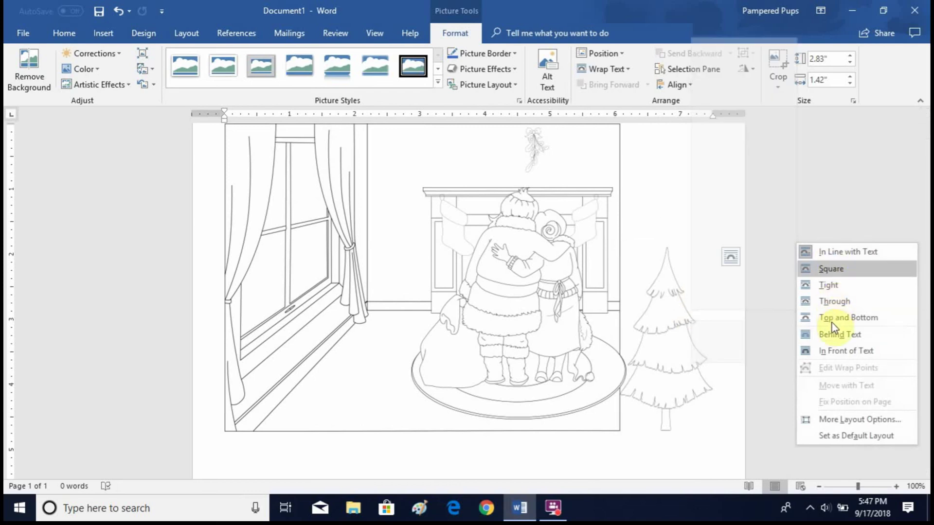
{"action": "left_click", "coordinate": [838, 352]}
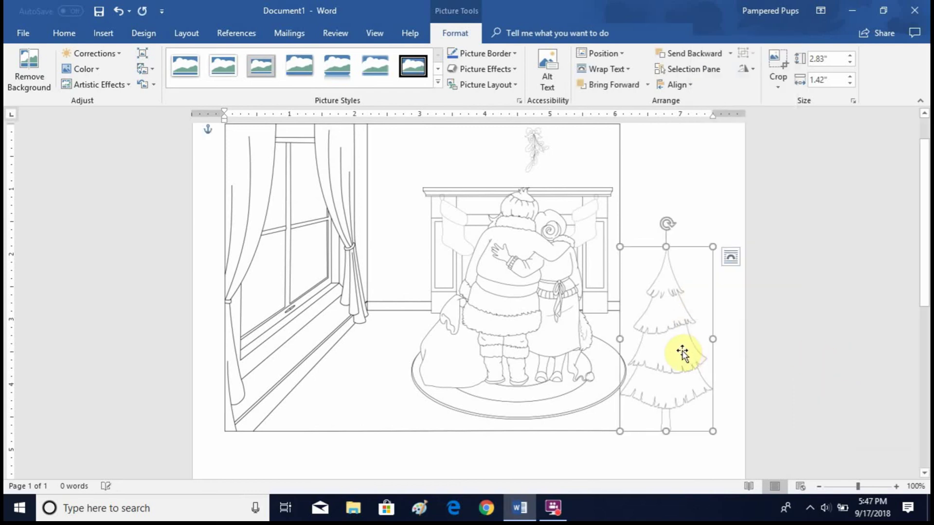
{"action": "left_click_drag", "start_coordinate": [682, 354], "coordinate": [412, 268]}
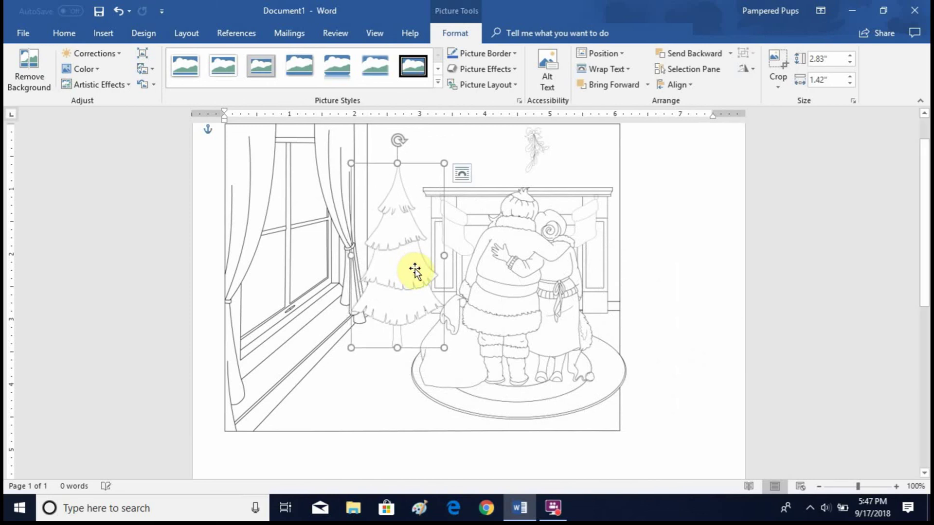
{"action": "left_click", "coordinate": [697, 290]}
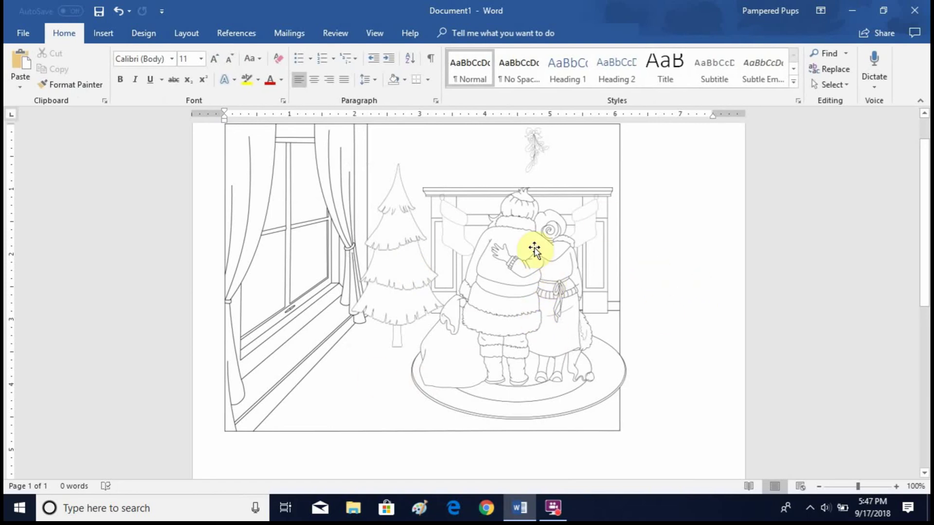
Move the Christmas tree over the window and scale it down proportionally to about 2.25" by 1.13", centring it within the window opening
{"action": "left_click", "coordinate": [409, 246]}
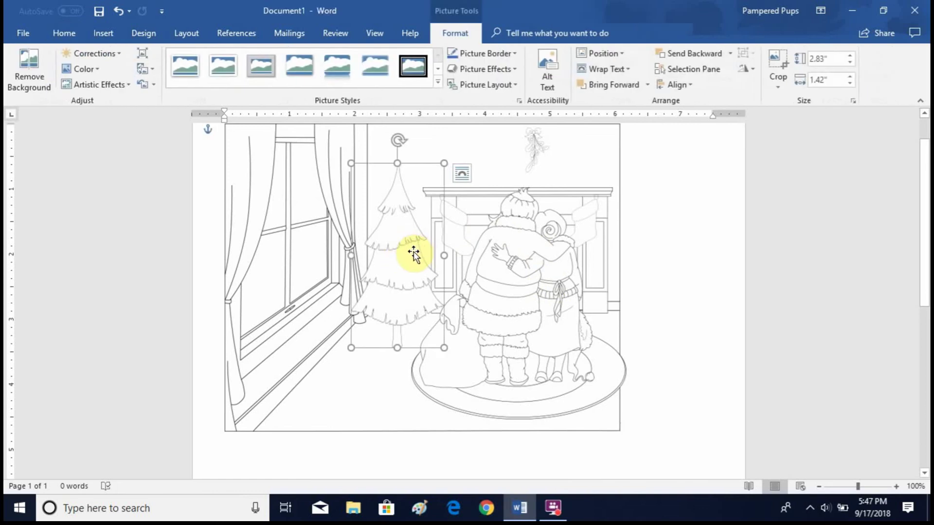
{"action": "left_click_drag", "start_coordinate": [415, 254], "coordinate": [321, 234]}
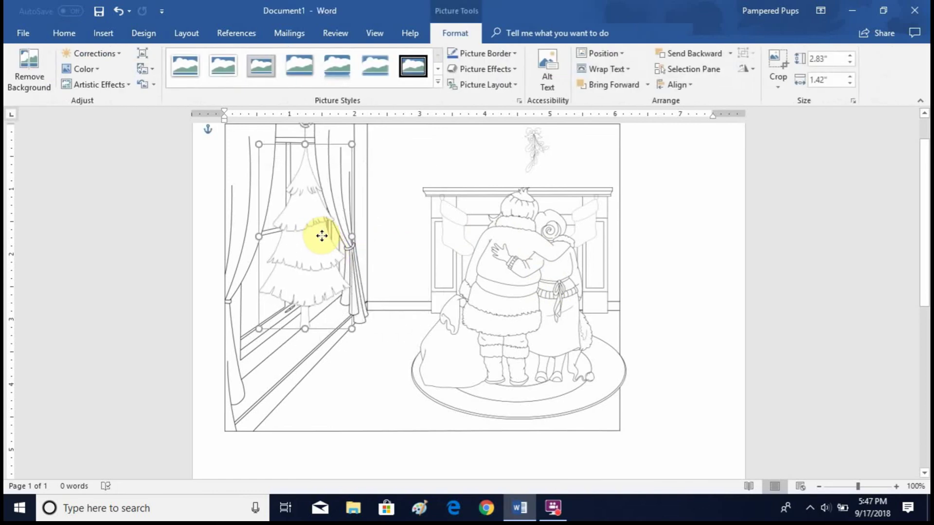
{"action": "left_click_drag", "start_coordinate": [350, 145], "coordinate": [330, 182]}
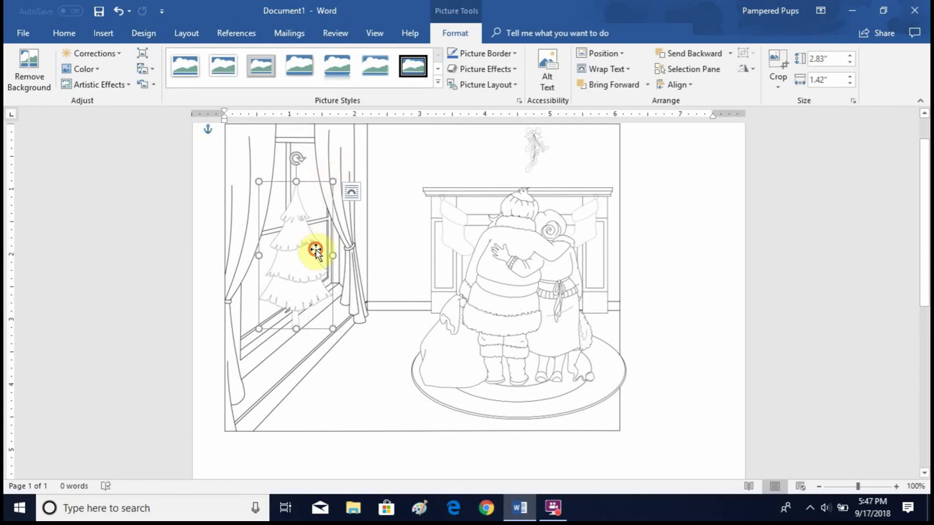
{"action": "left_click_drag", "start_coordinate": [313, 250], "coordinate": [319, 224]}
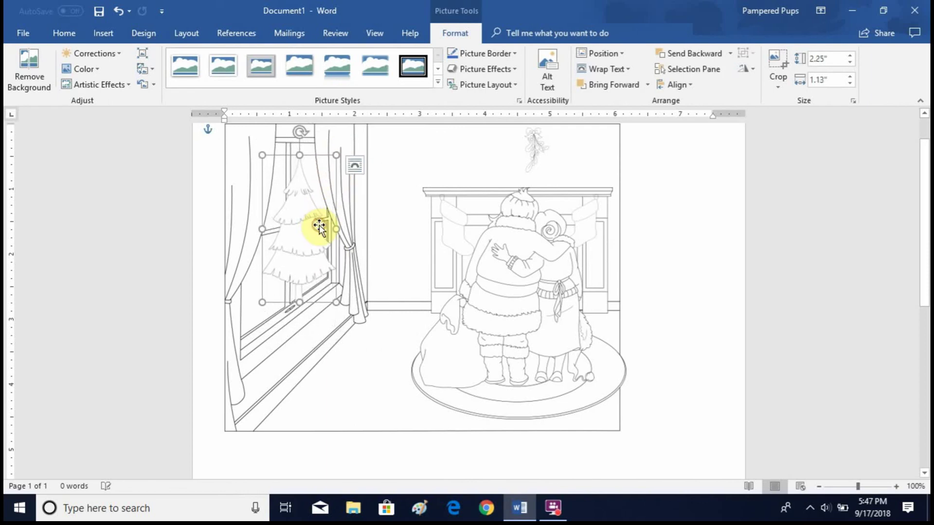
Change the Christmas tree's text wrapping to Behind Text so it sits behind the window lines, and deselect it
{"action": "right_click", "coordinate": [308, 225]}
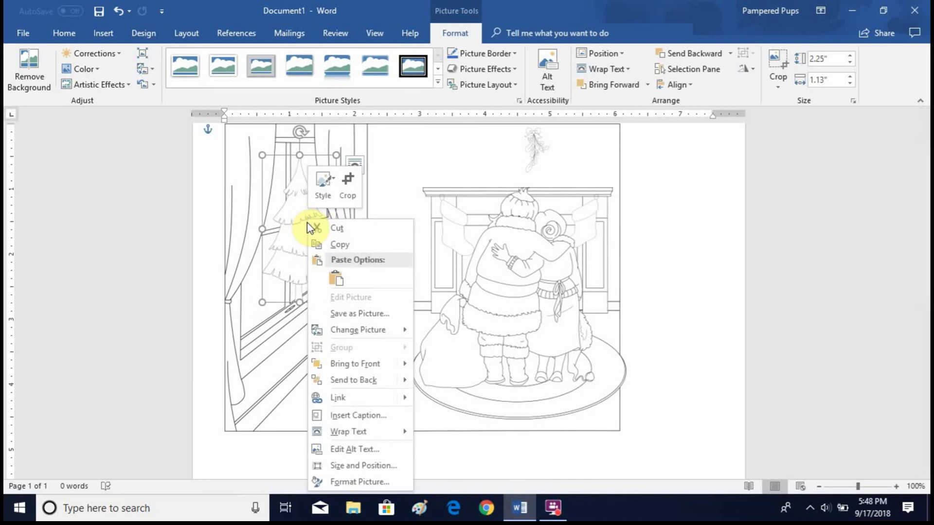
{"action": "mouse_move", "coordinate": [349, 432]}
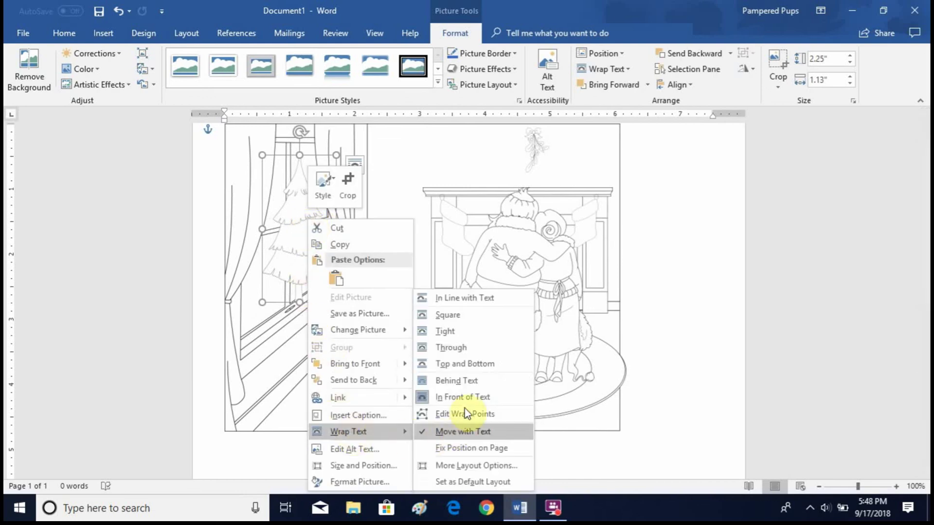
{"action": "left_click", "coordinate": [468, 381]}
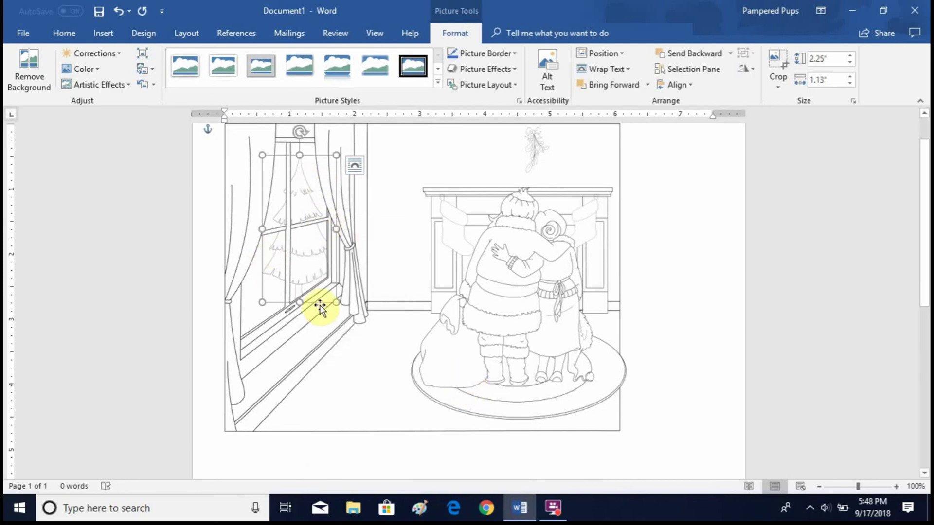
{"action": "left_click", "coordinate": [409, 299]}
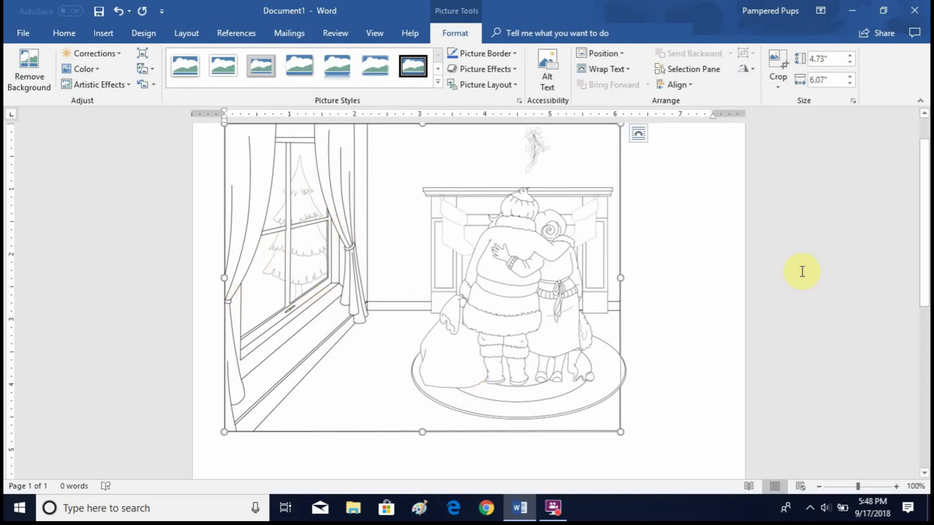